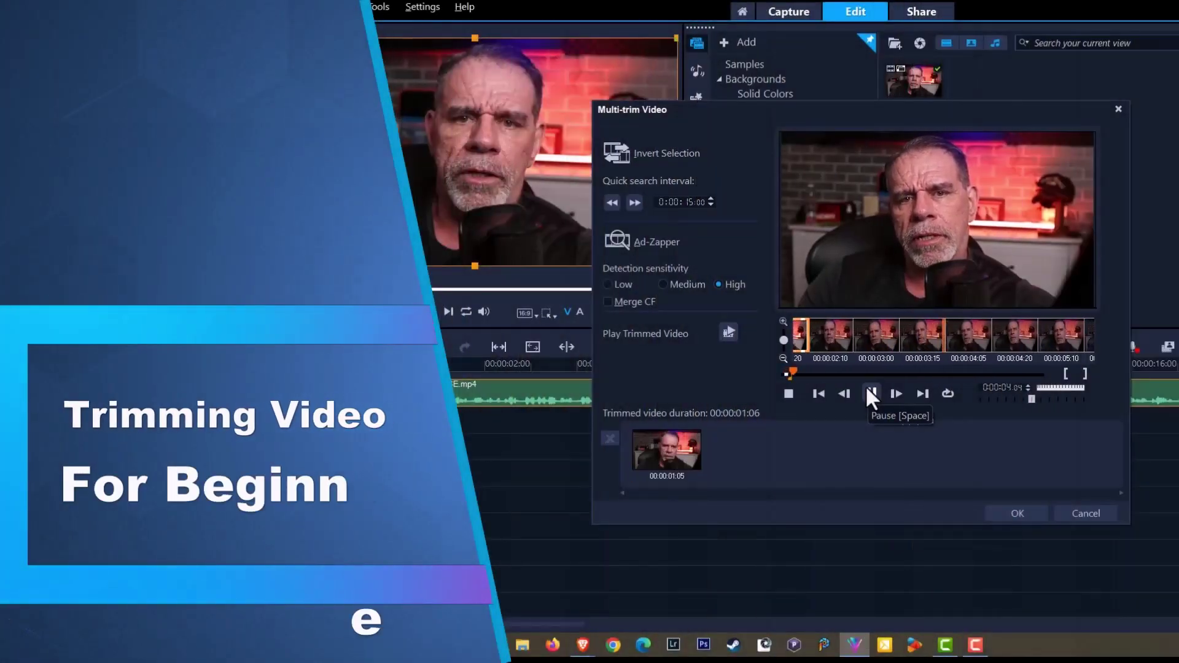
- Close the second kept segment, then mark the third segment's in and out points, totalling 4:01
key(F4)
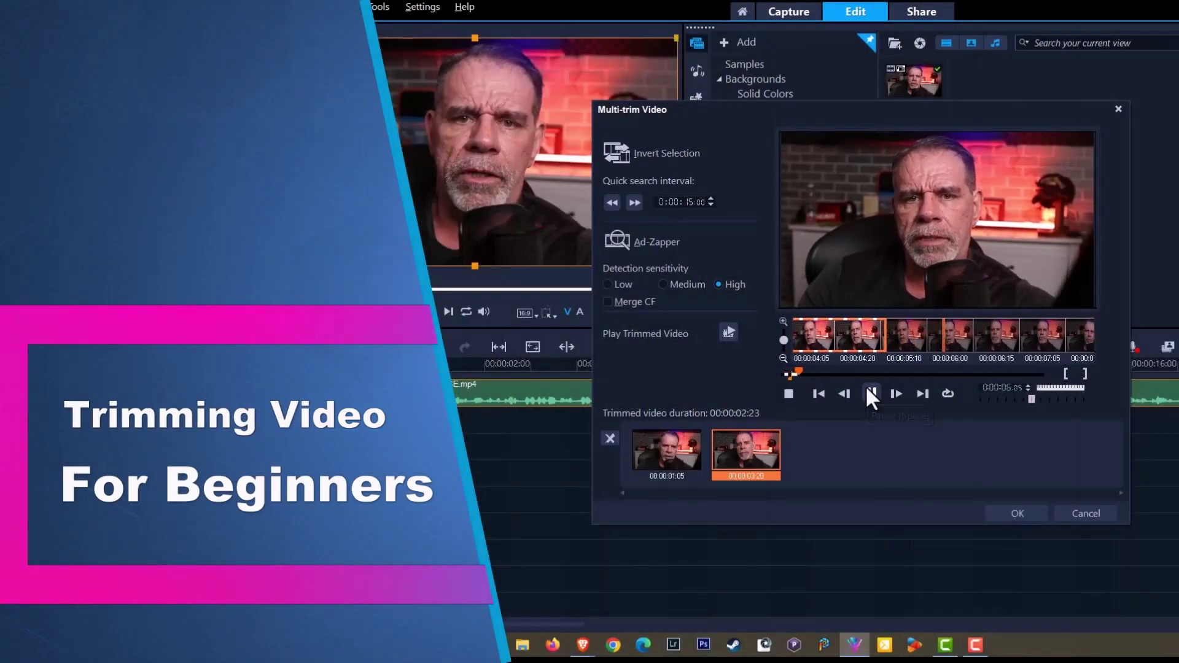
key(F3)
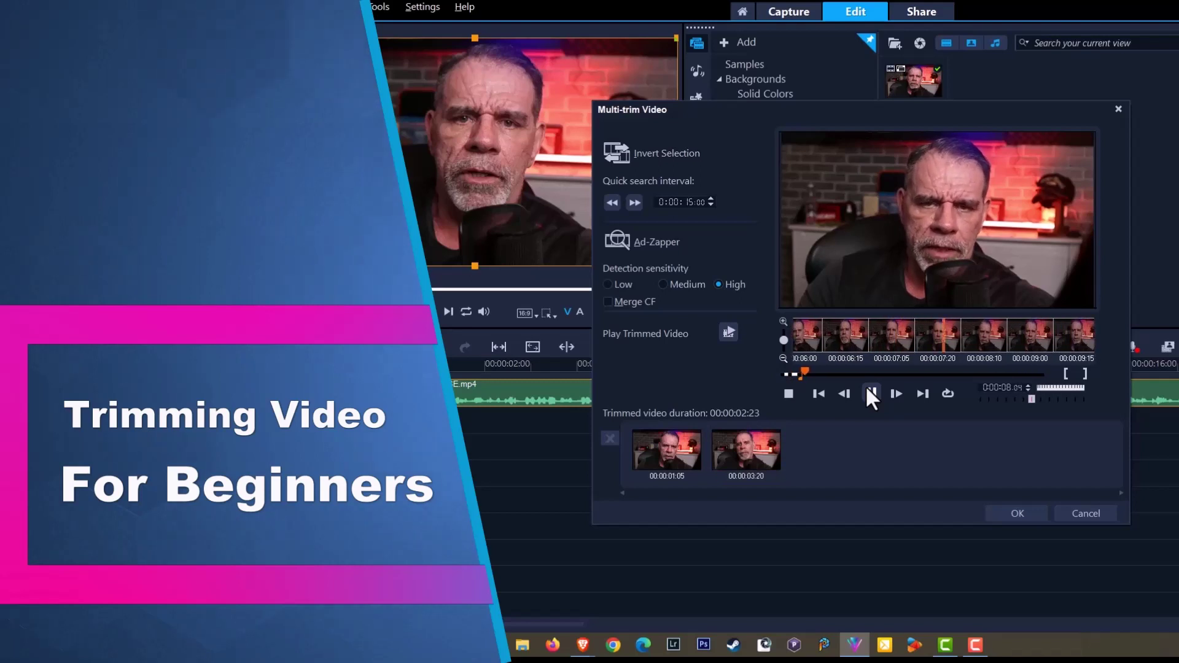
key(F4)
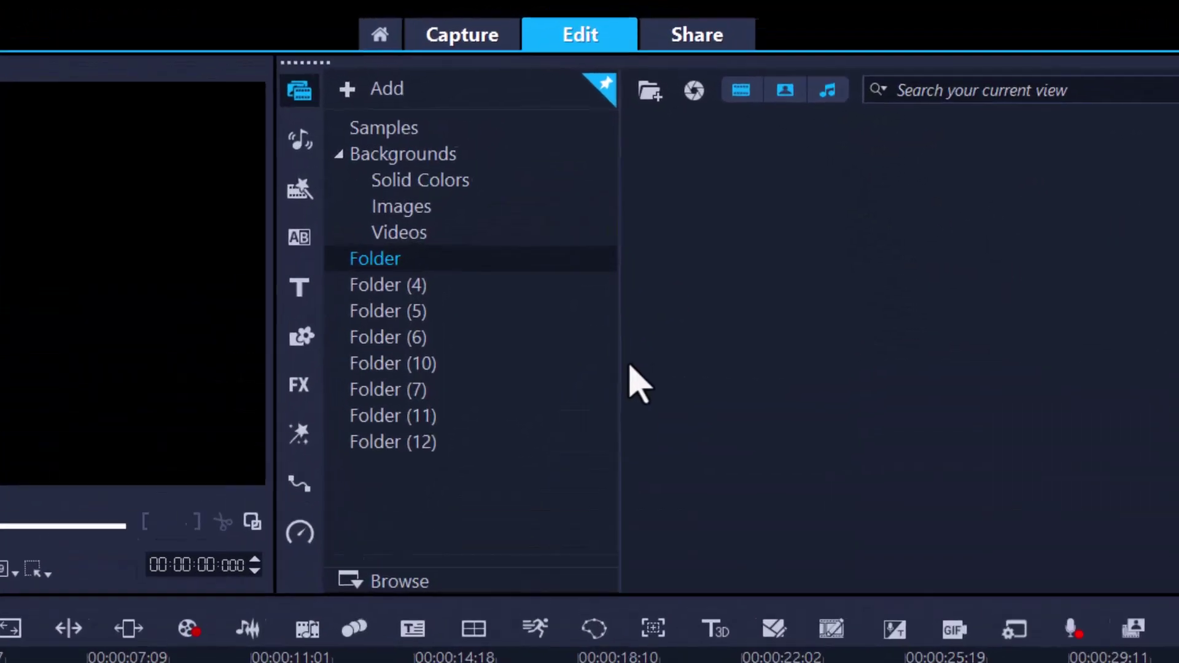
- Pick CHEESE.mp4 on the Desktop and import it into the library folder named Folder
click(657, 101)
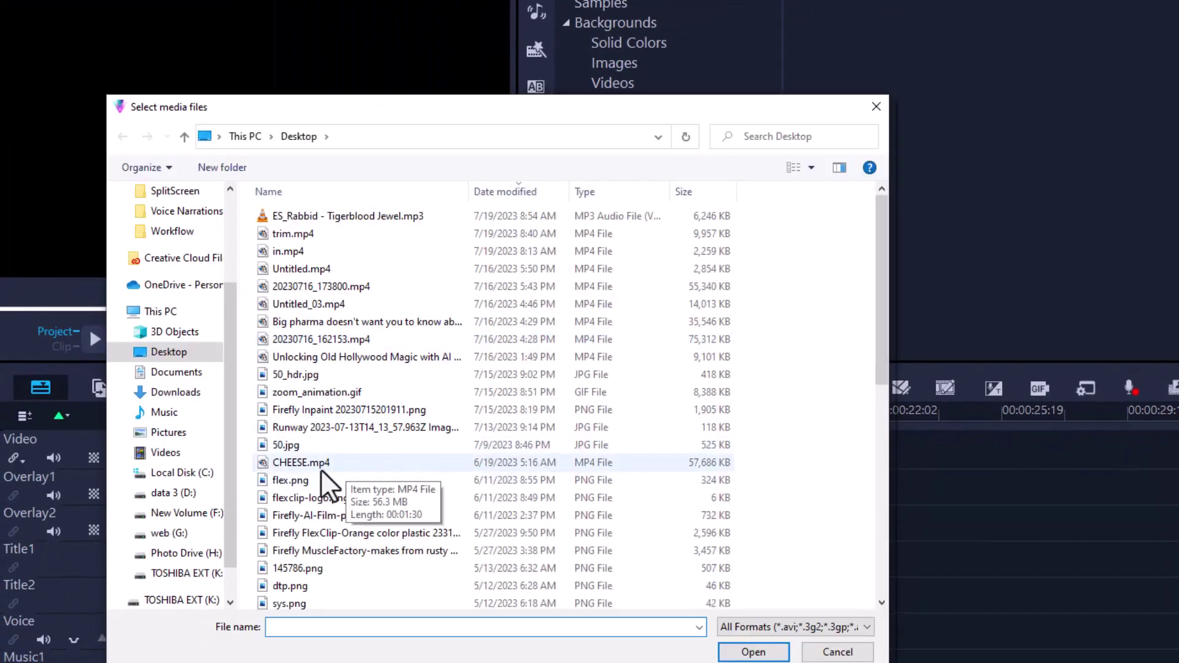
click(317, 465)
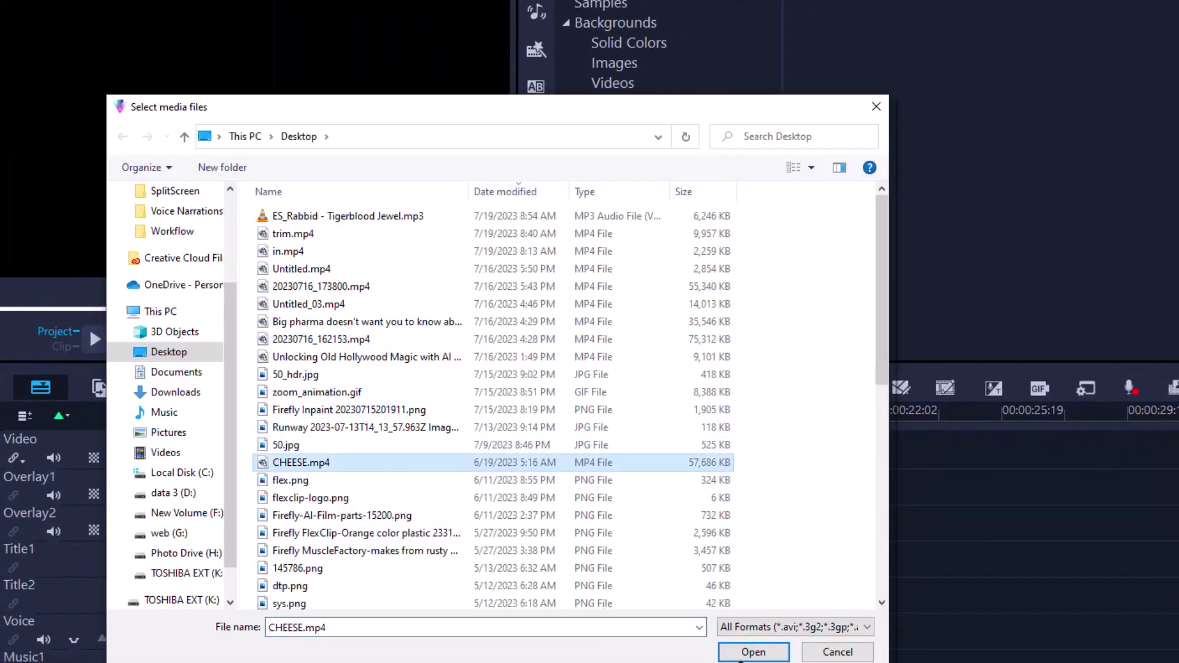
click(753, 652)
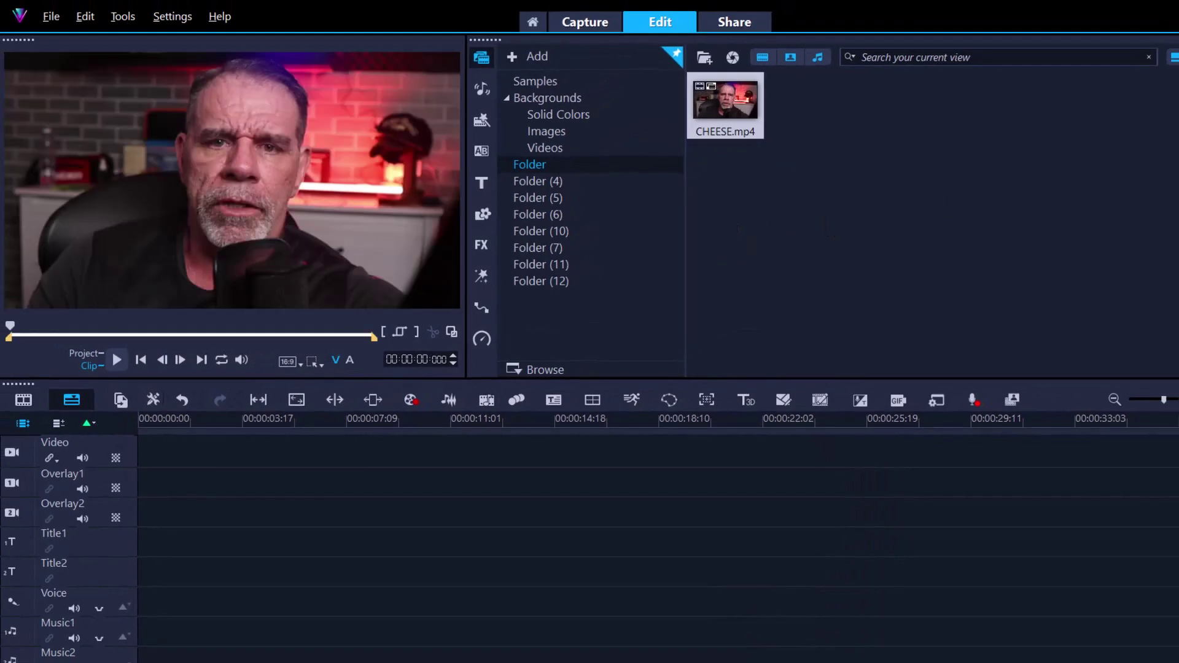
- Switch the library to List view, showing CHEESE.mp4's 00:01:30:04 duration, 60 FPS and H.264 details
click(1097, 55)
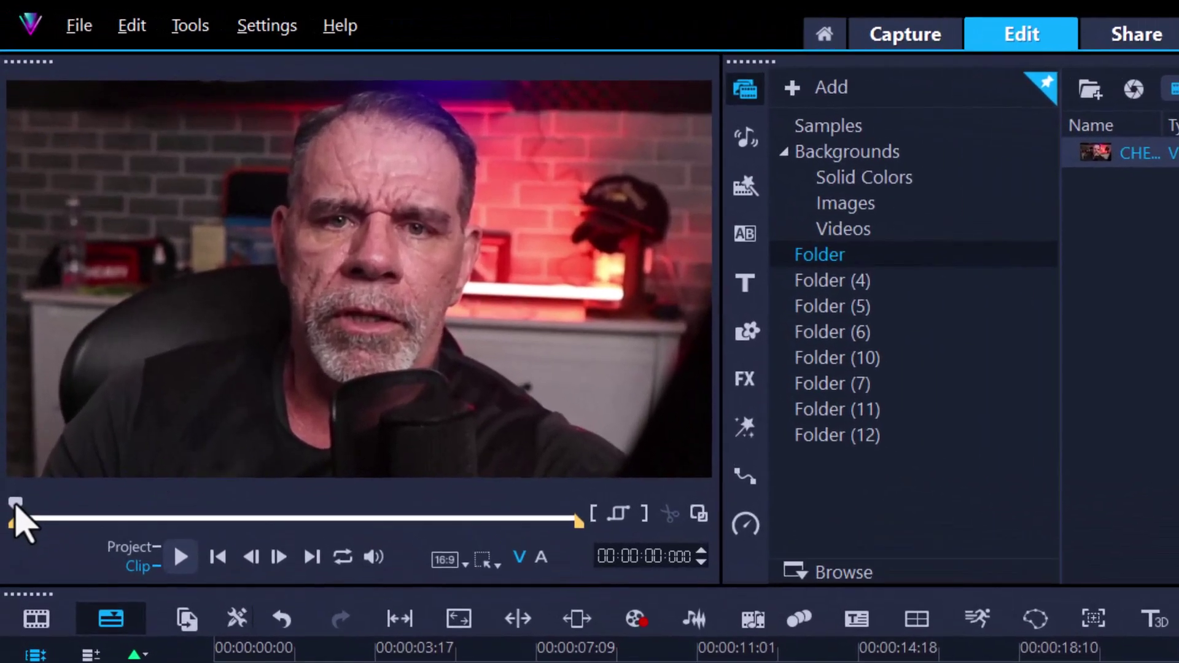
- Scrub through the CHEESE.mp4 preview, stop playback, and jump to about 39 seconds
drag(9, 369, 108, 380)
mouse_move(150, 517)
mouse_down()
mouse_move(375, 524)
mouse_move(63, 522)
mouse_move(178, 521)
mouse_move(134, 521)
mouse_up()
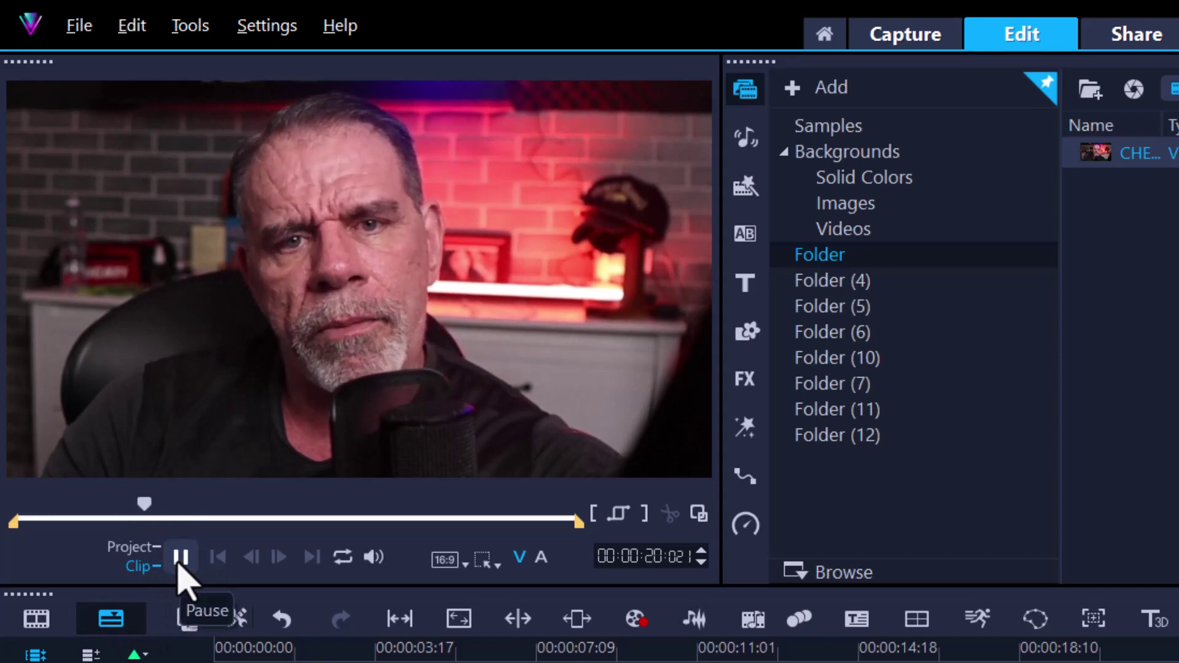
click(180, 561)
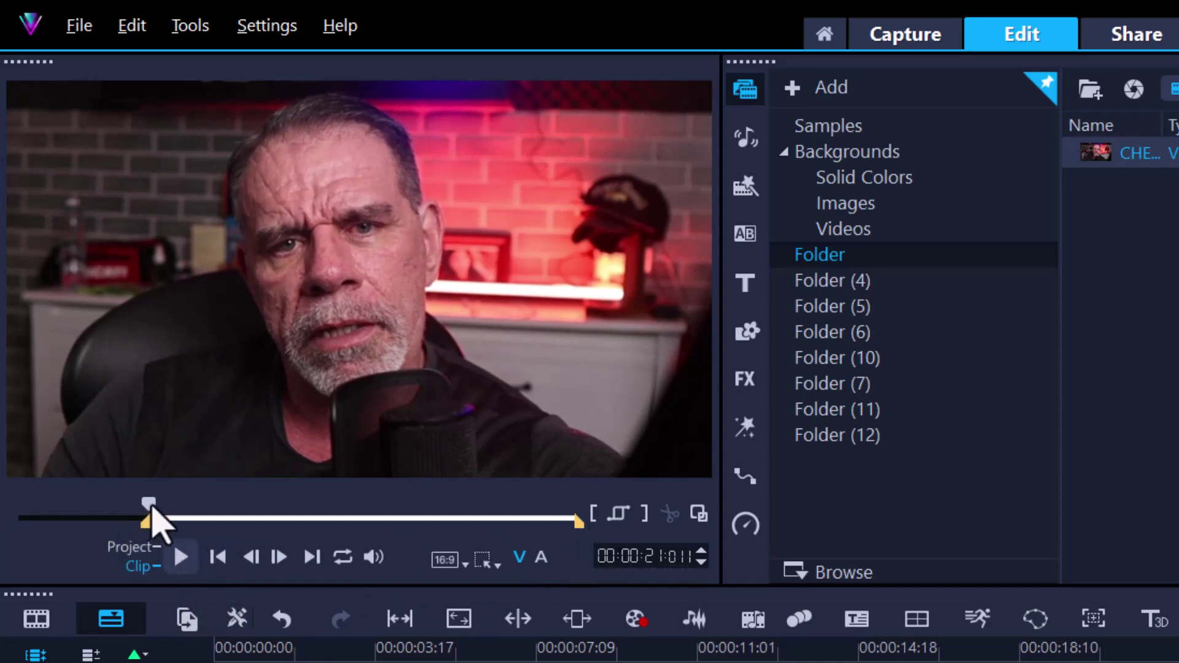
drag(149, 509, 385, 518)
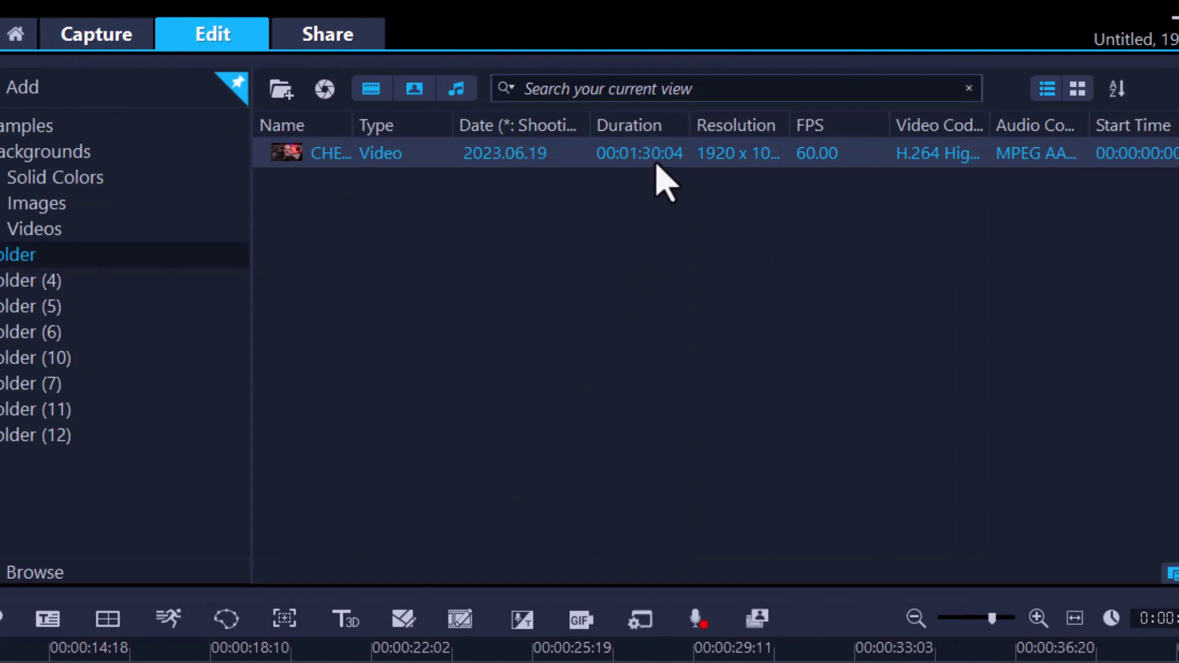
- Place CHEESE.mp4 at the start of the Video track and move the playhead to about 14 seconds
drag(294, 160, 360, 508)
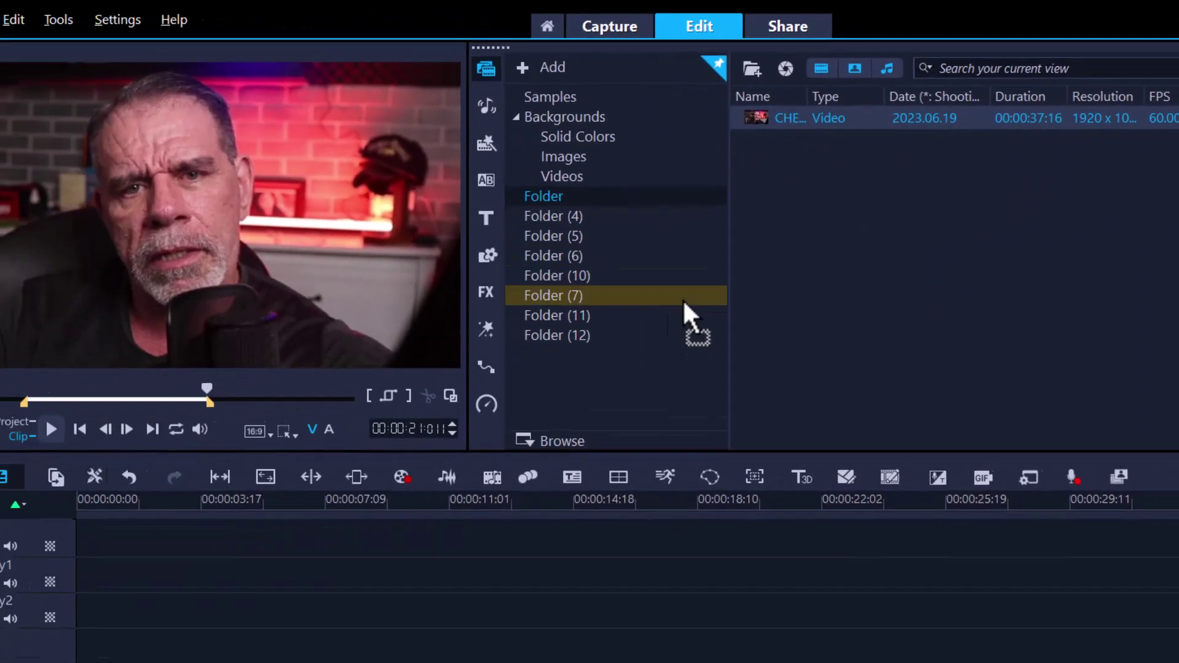
drag(868, 374, 902, 415)
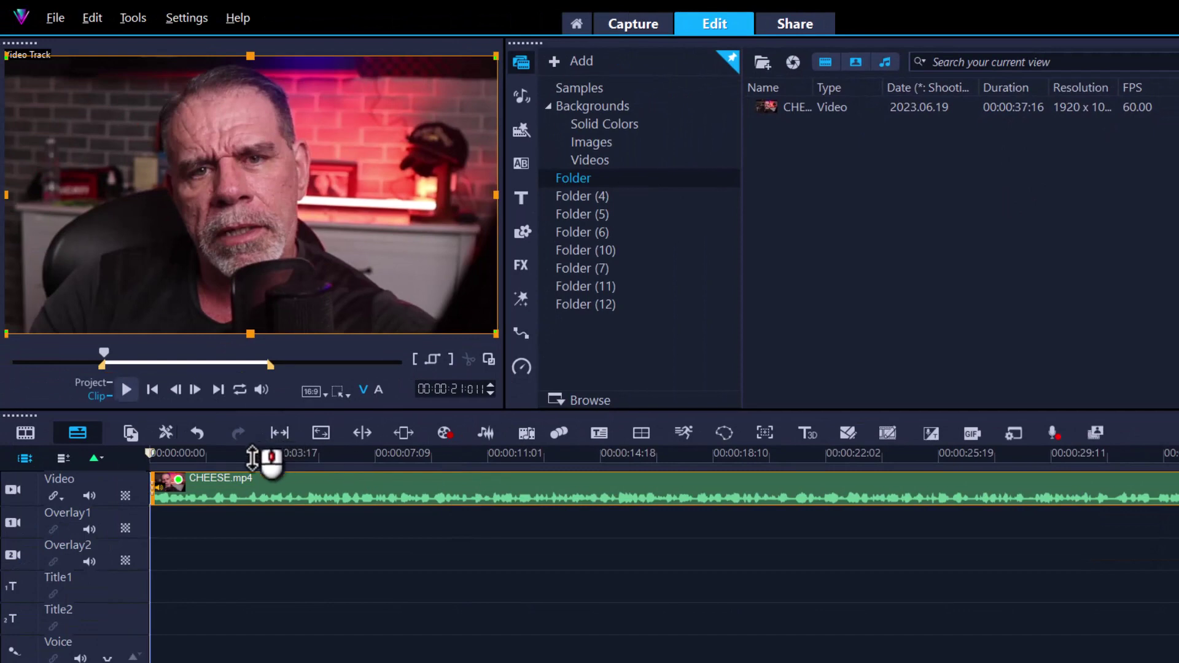
drag(253, 458, 389, 485)
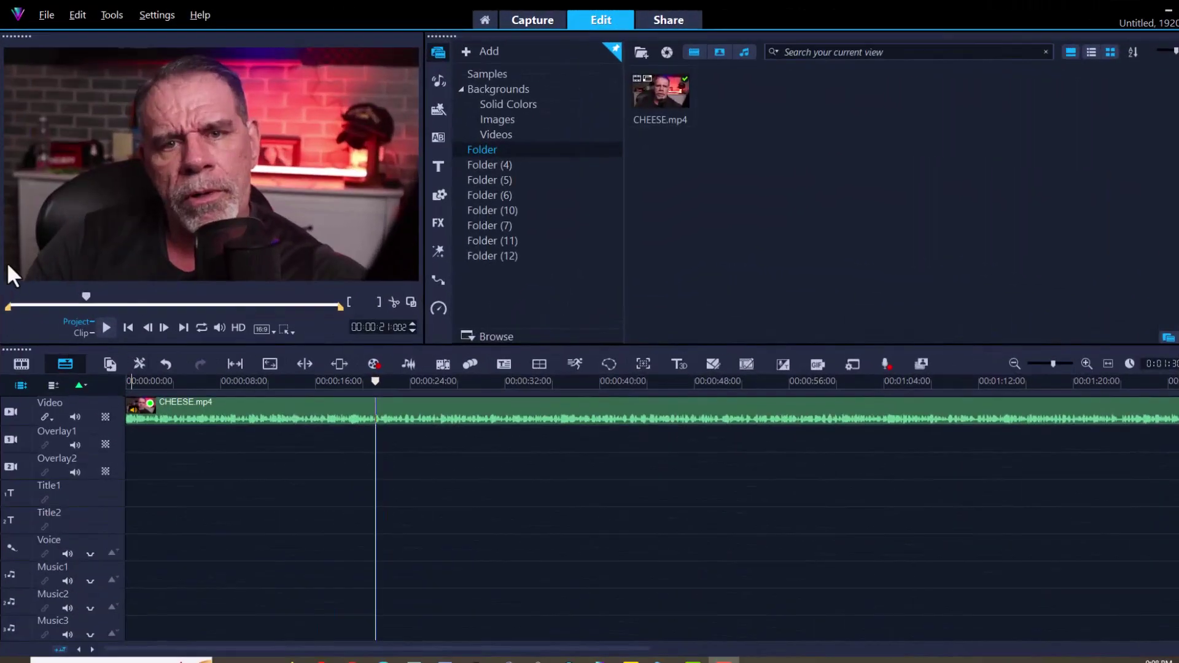
- Select the CHEESE.mp4 timeline clip and mark a range to remove in Selection mode
click(476, 416)
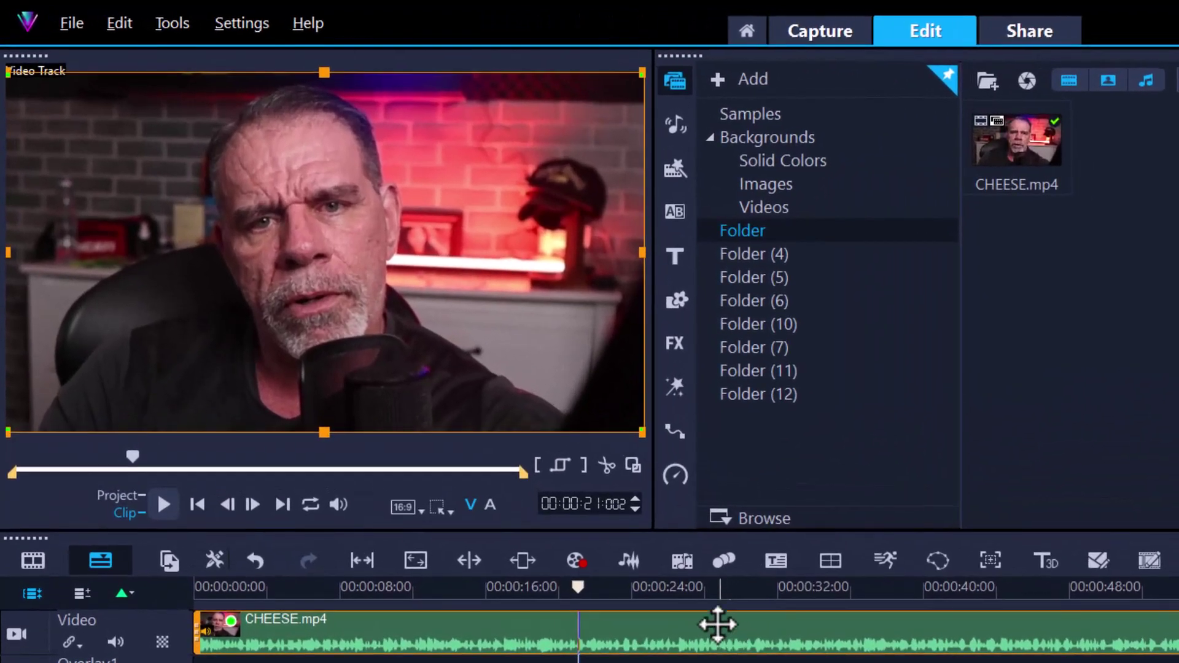
click(562, 468)
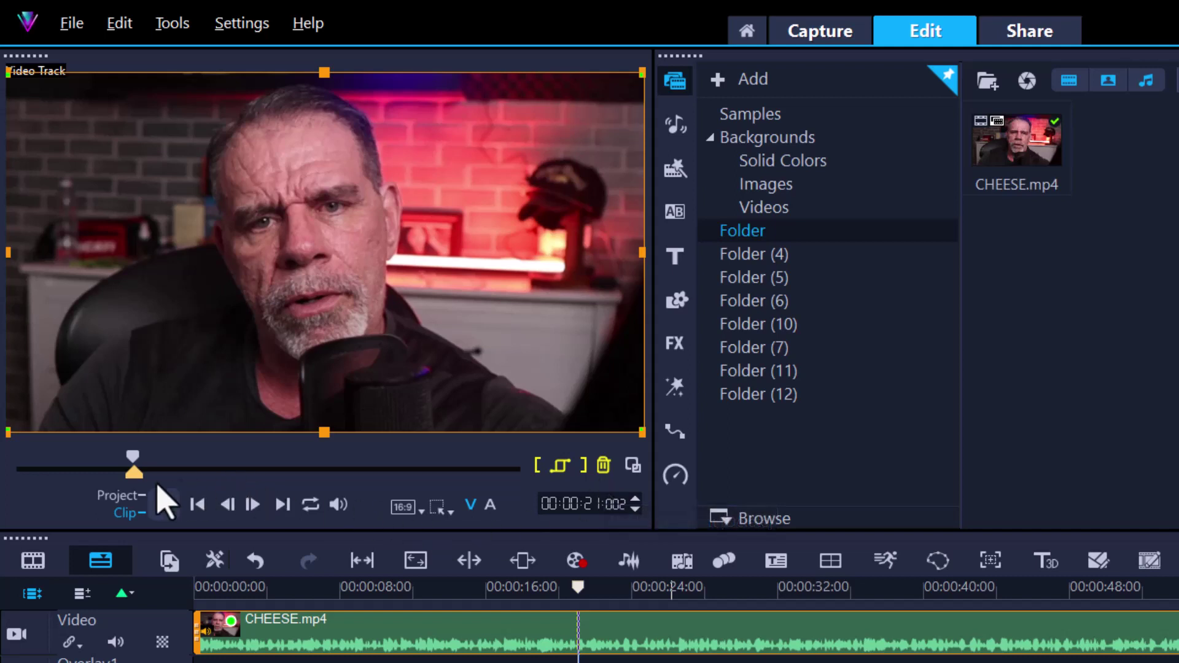
drag(154, 482, 252, 478)
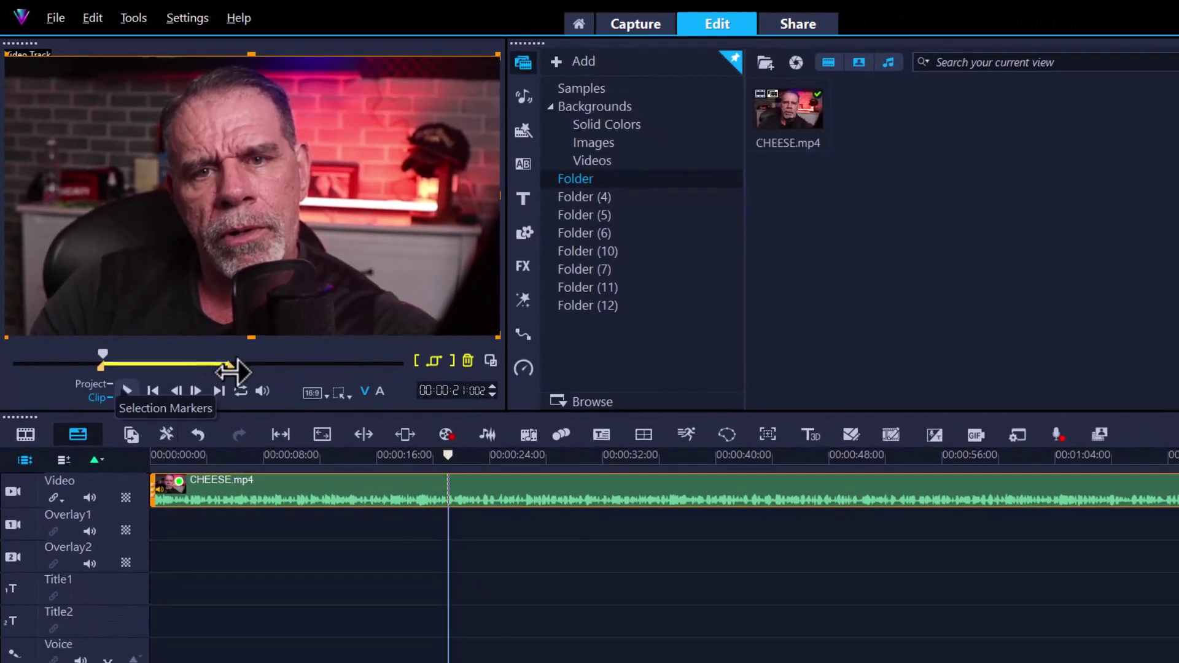
drag(233, 370, 302, 373)
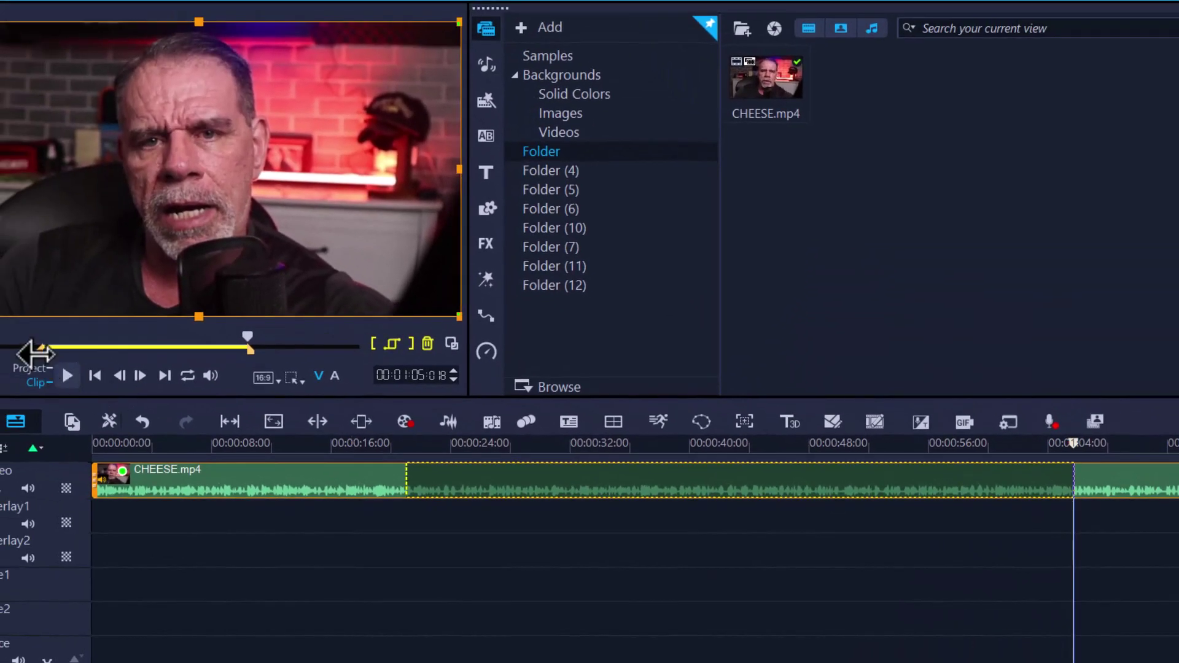
drag(34, 353, 155, 362)
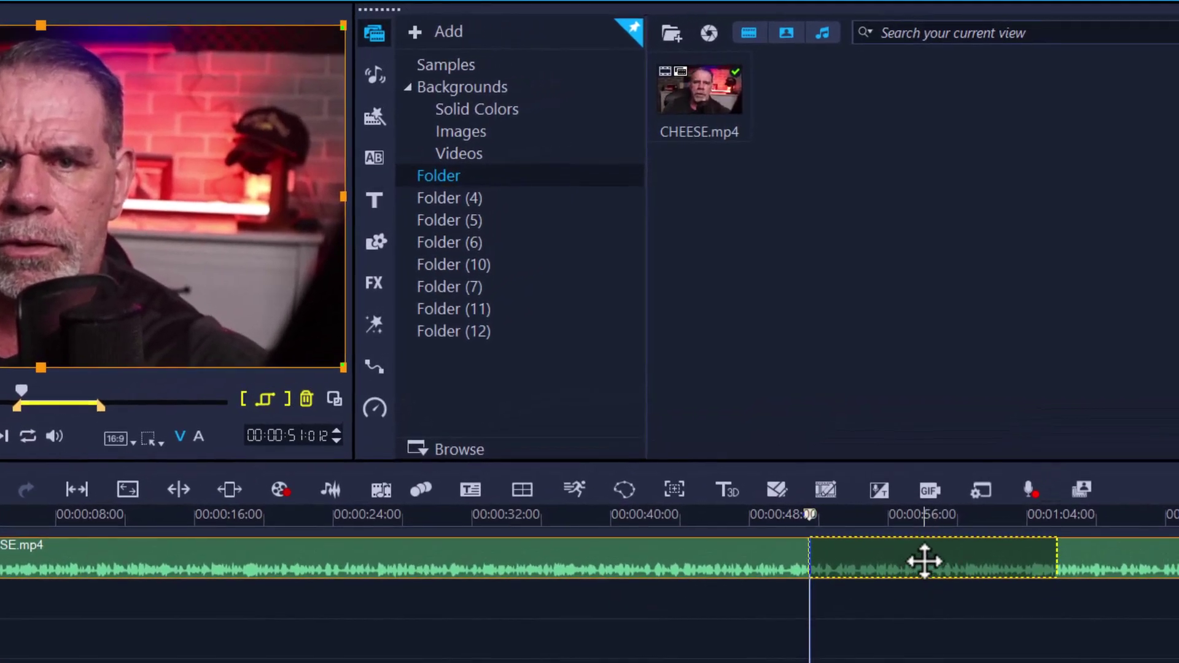
- Delete the marked section and scrub the playhead from 00:00:47:06 to about 55 seconds
click(306, 401)
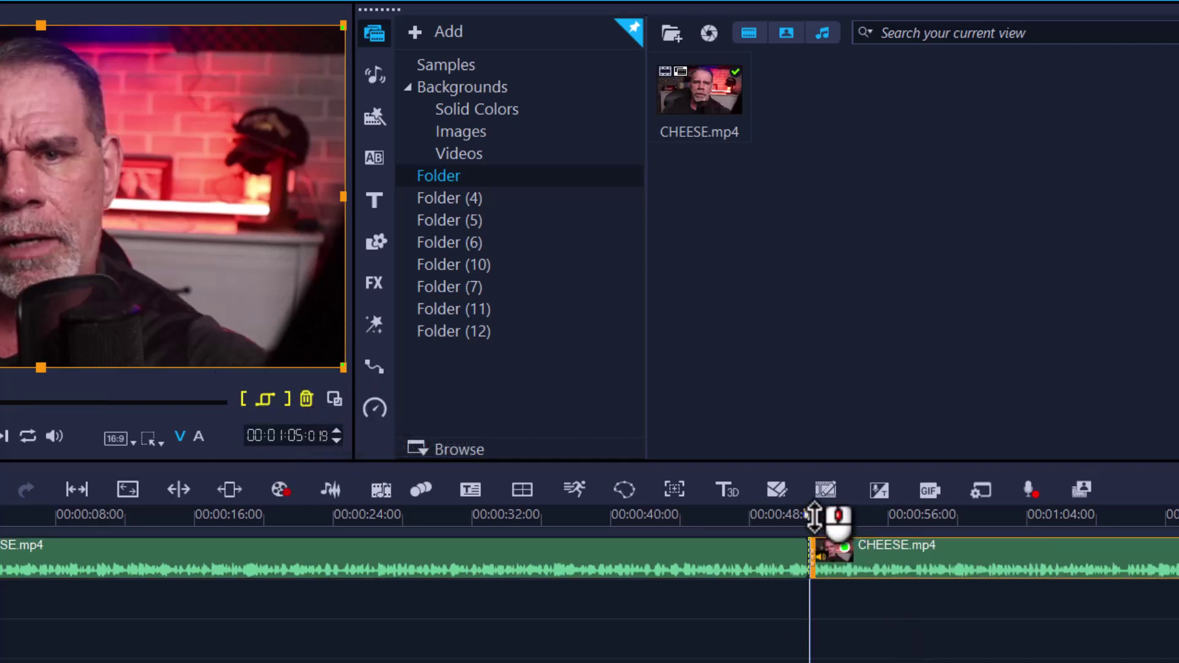
drag(811, 516, 737, 520)
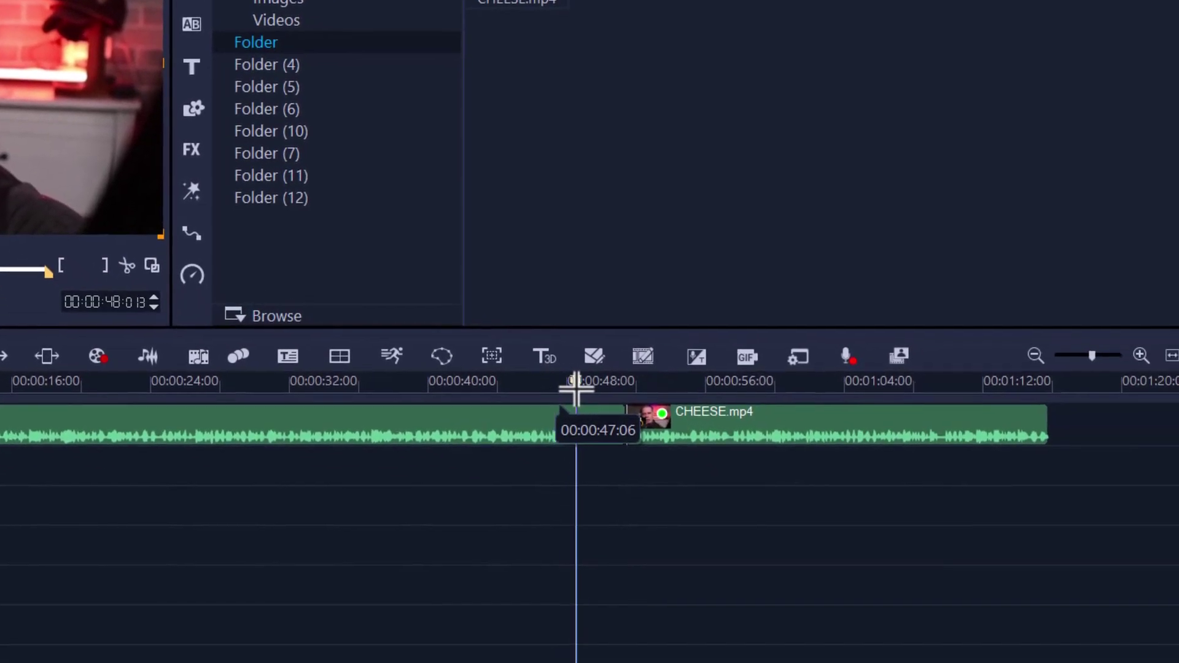
drag(657, 462, 803, 470)
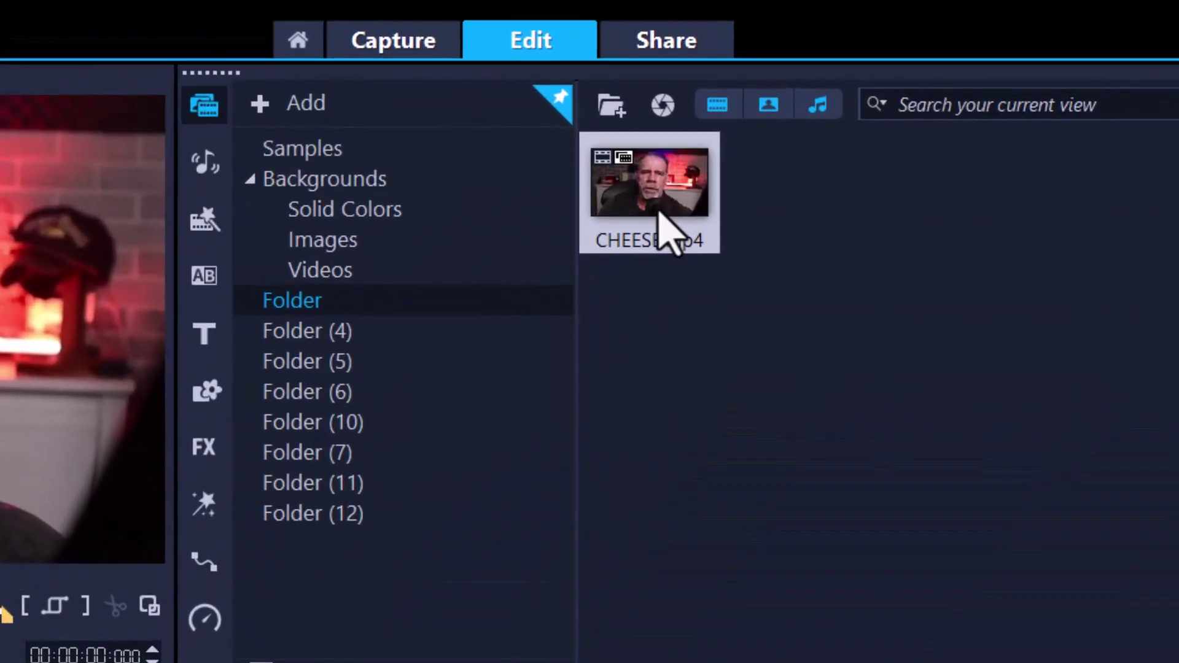
- Open Single Clip Trim for CHEESE.mp4 and set the start point at about 4 seconds
double_click(661, 212)
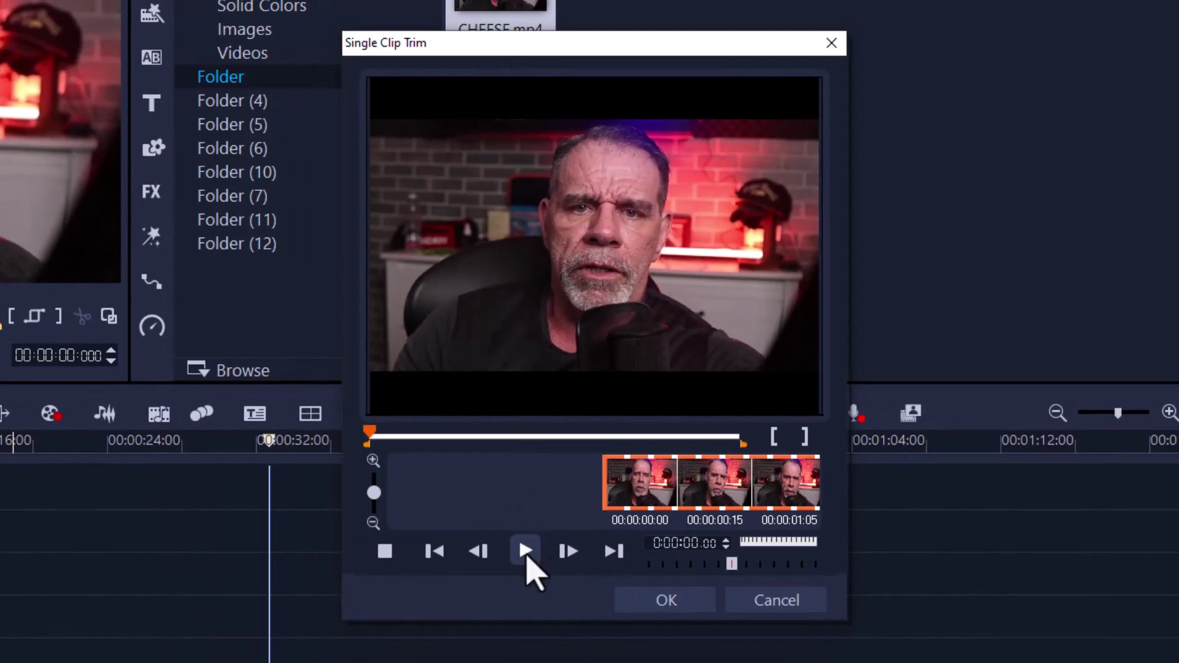
click(526, 553)
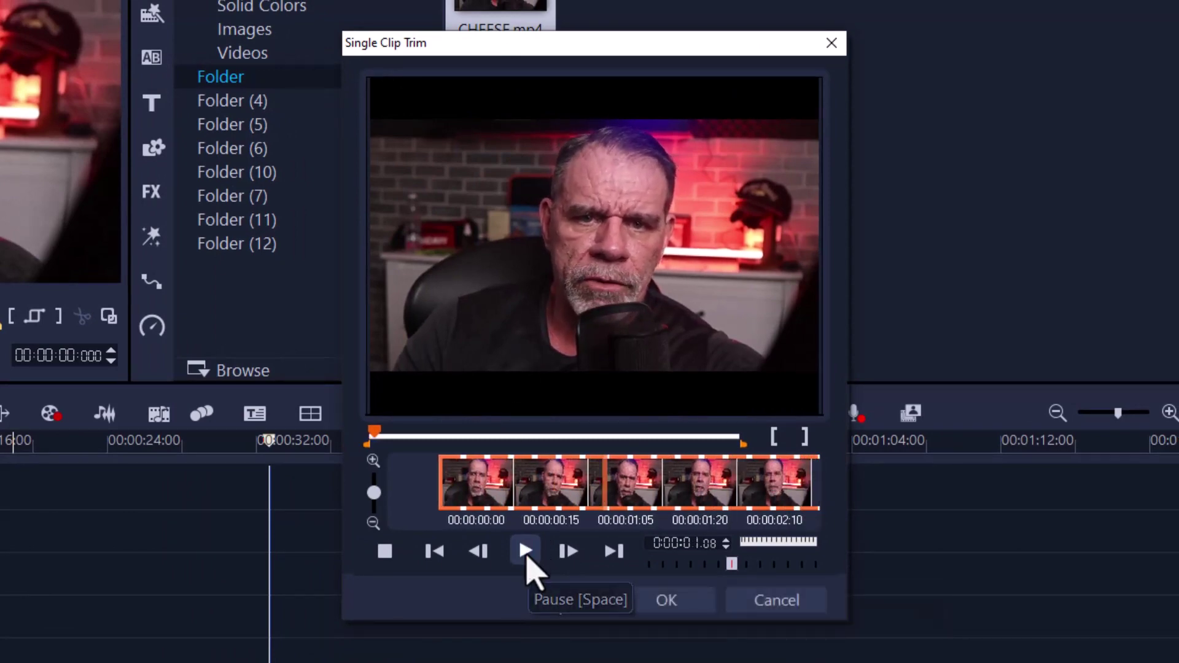
drag(375, 433, 389, 433)
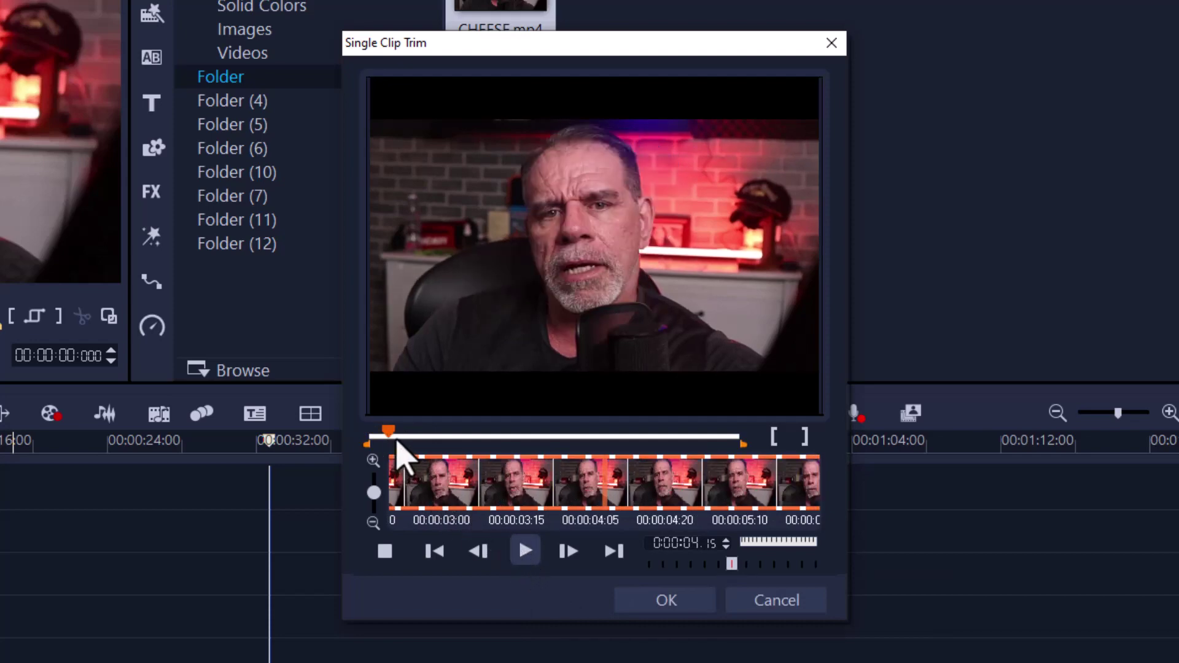
click(774, 442)
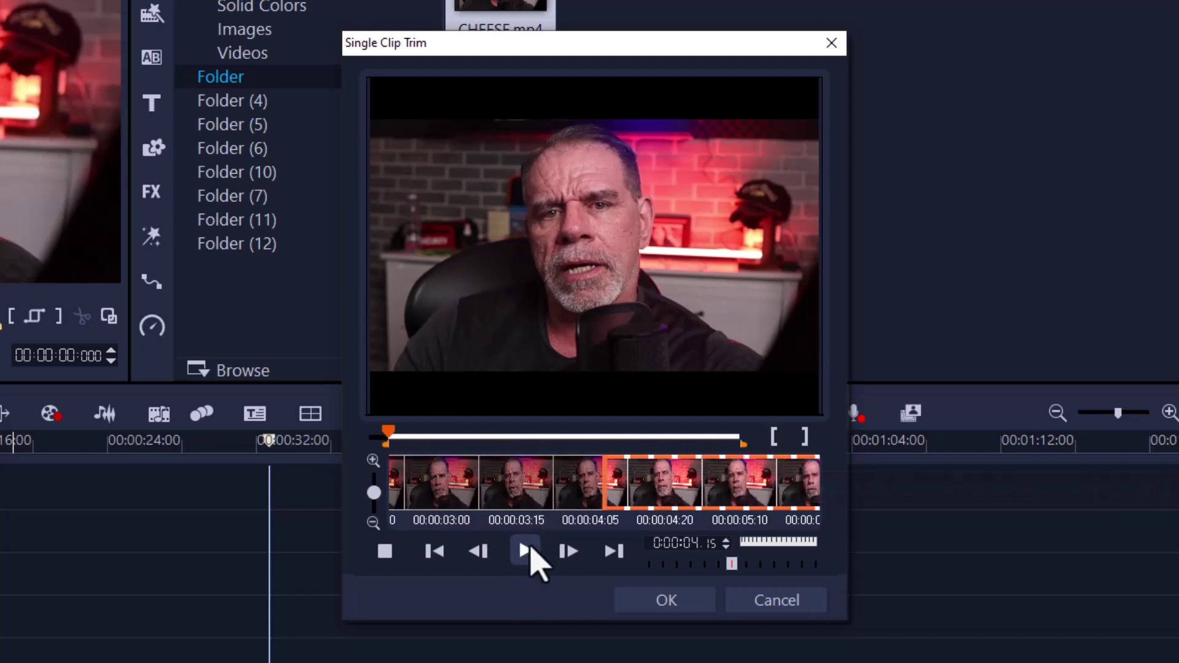
- Set the end point at 21.08, then stretch the end handle out to near the clip's end
click(525, 553)
click(525, 552)
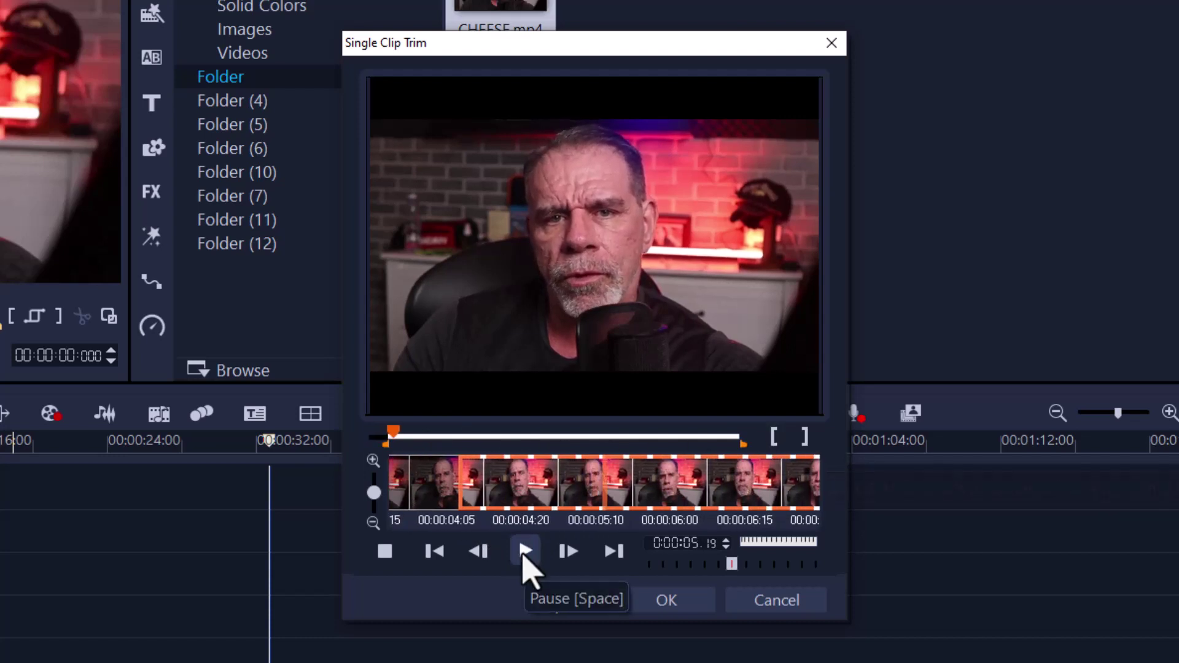
drag(395, 433, 460, 438)
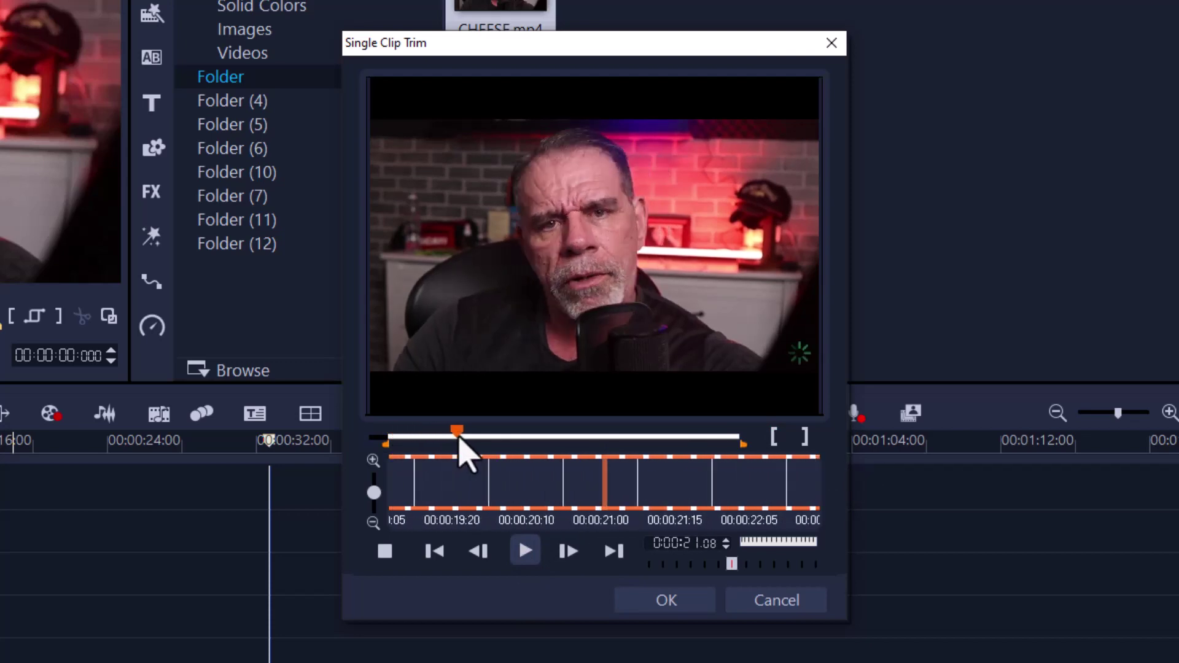
click(804, 444)
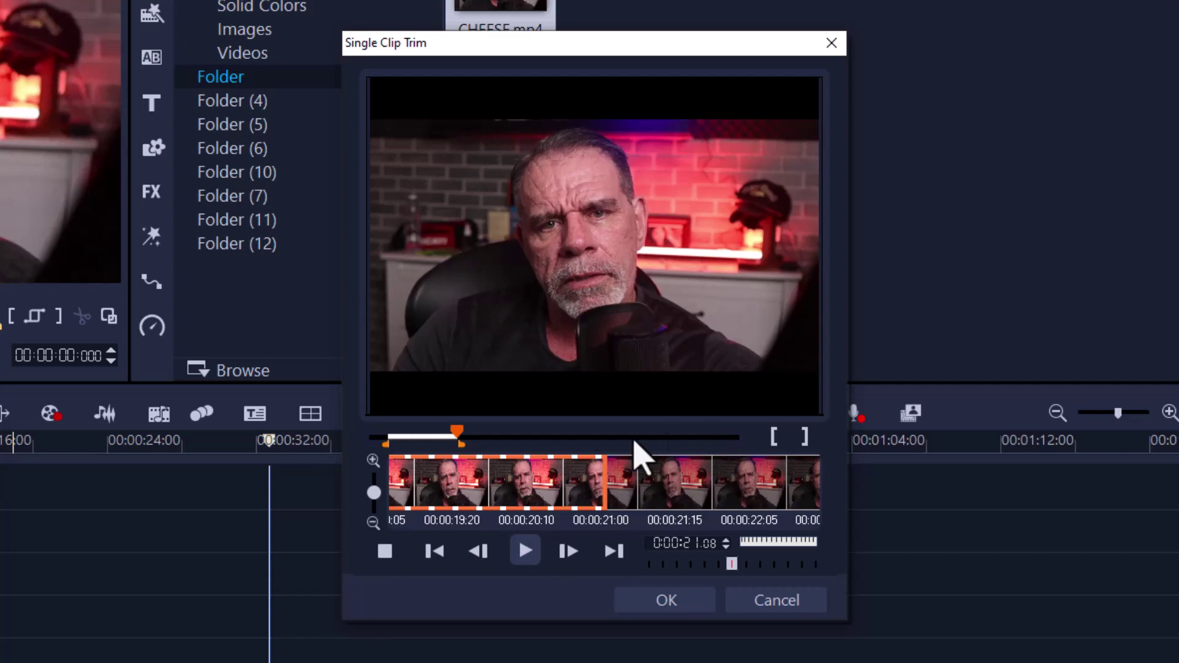
drag(461, 443, 743, 461)
- Pull the start handle back to the beginning, then mark the clip's start at 26.16
drag(385, 443, 355, 452)
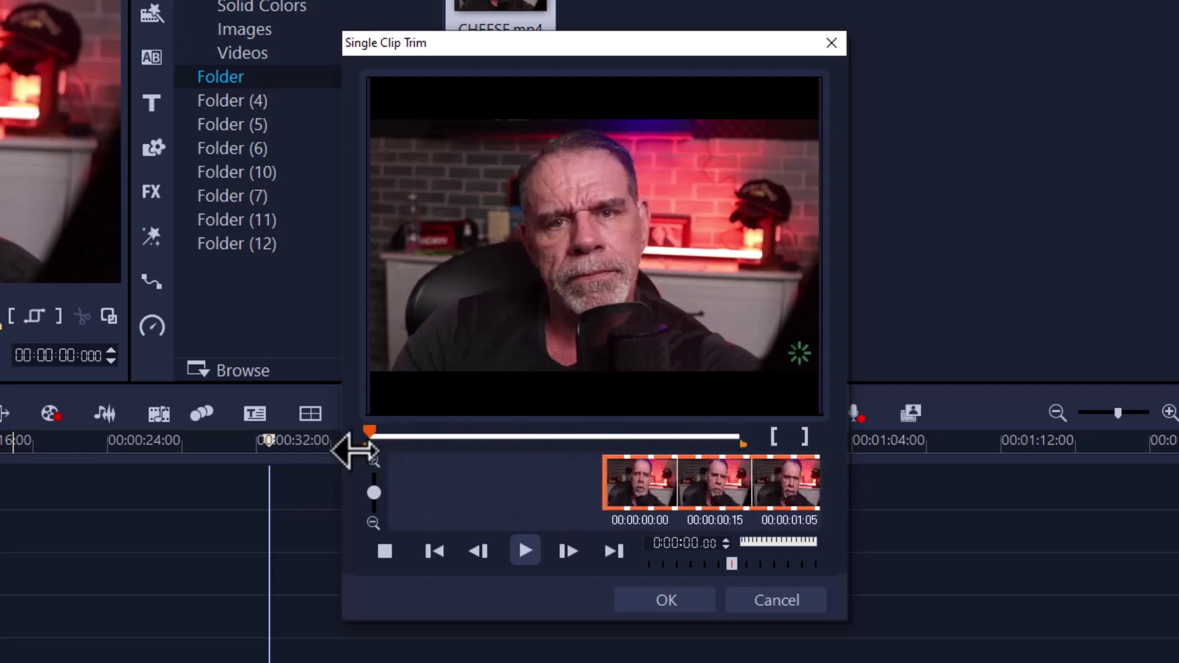
click(484, 438)
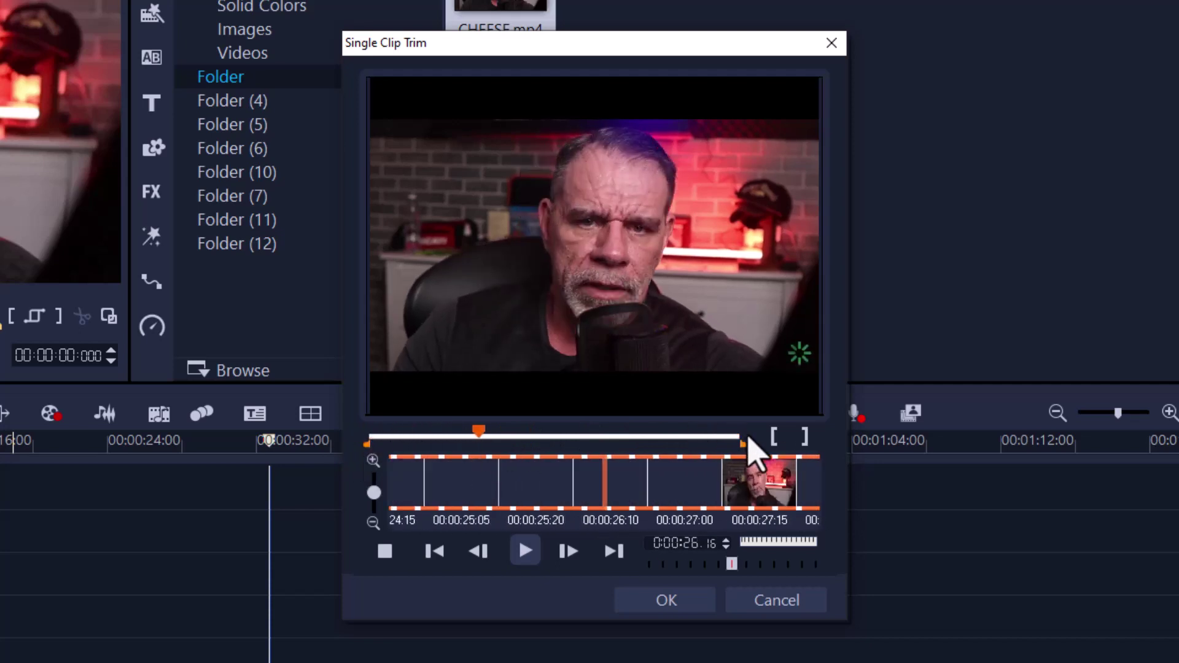
click(773, 443)
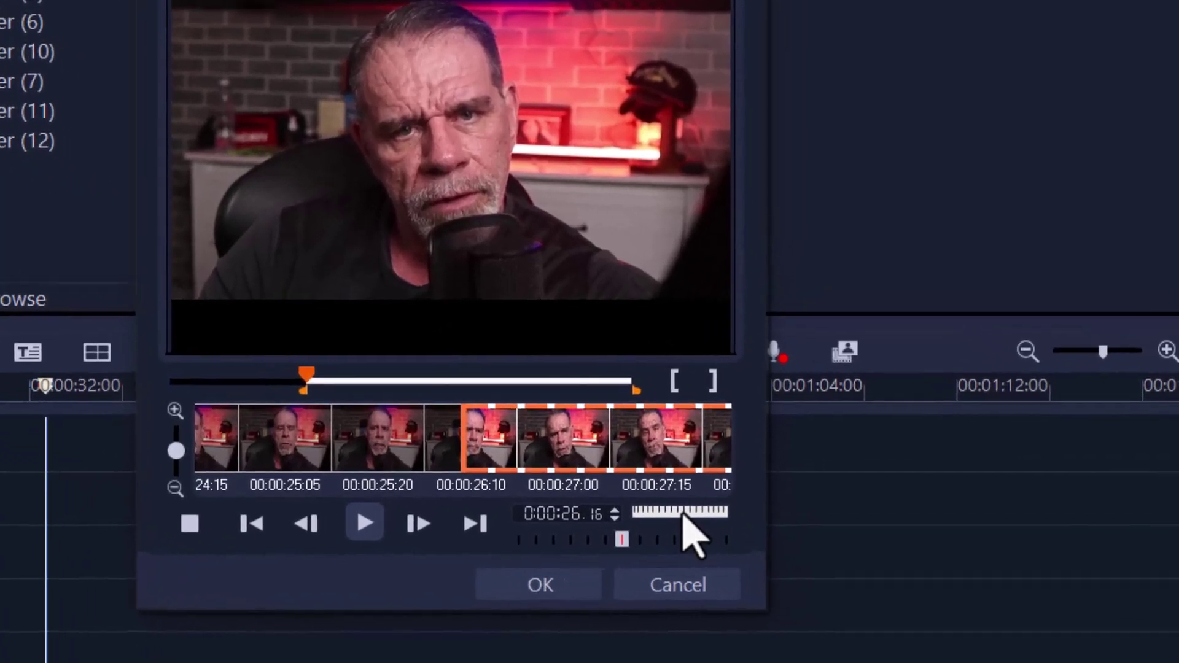
- Step back to 25.20, mark it as the new start, and preview at half speed
drag(787, 547, 777, 545)
mouse_move(677, 515)
mouse_down()
mouse_move(694, 516)
mouse_move(657, 513)
mouse_up()
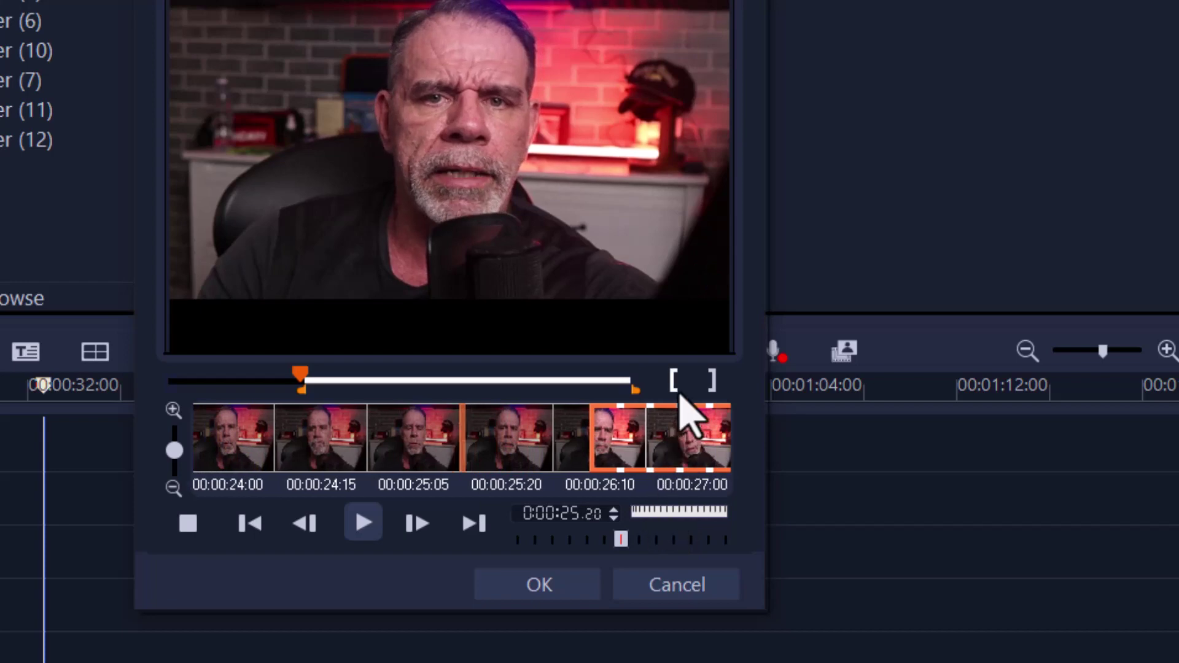
click(674, 387)
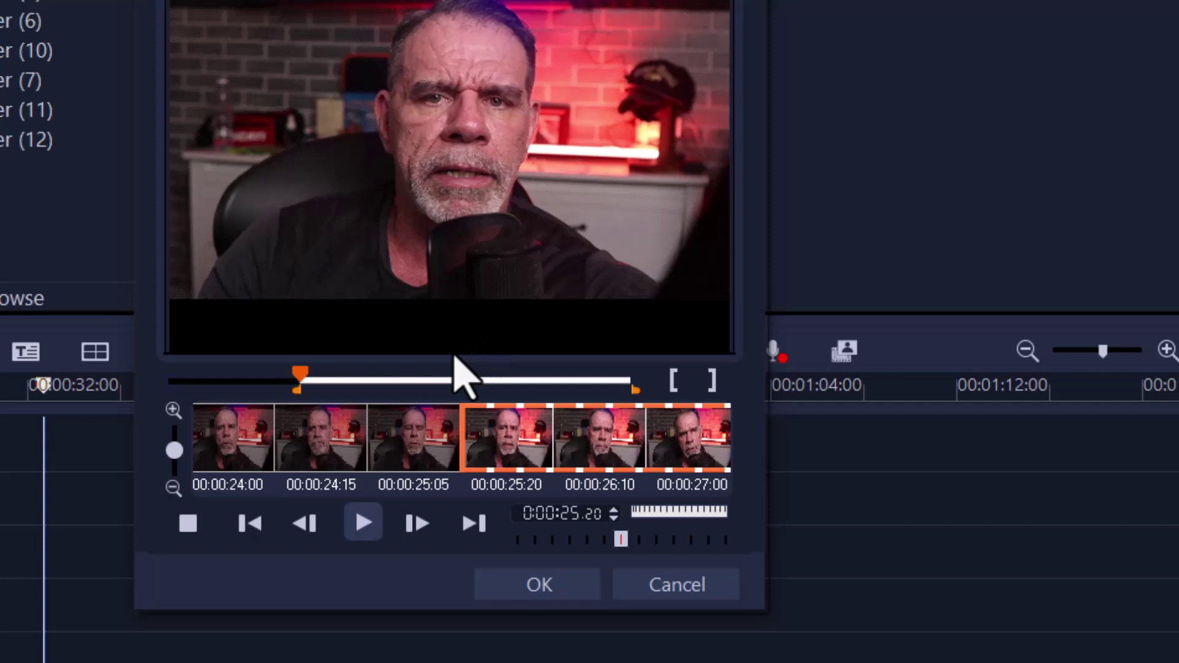
click(623, 541)
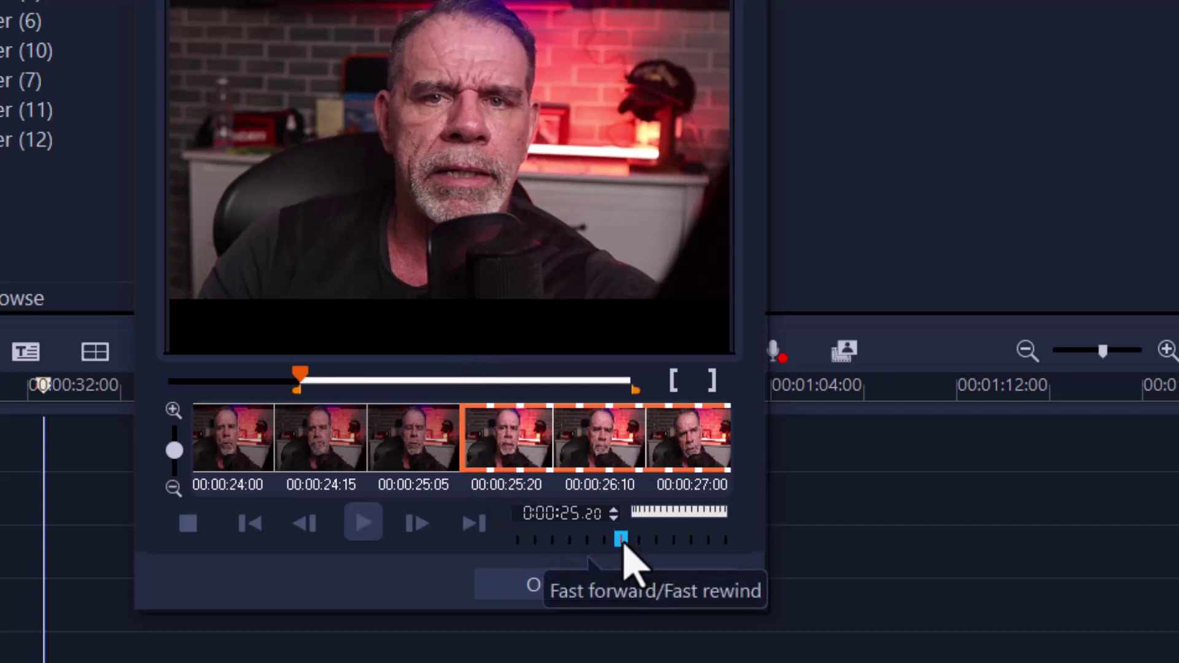
drag(623, 544, 666, 539)
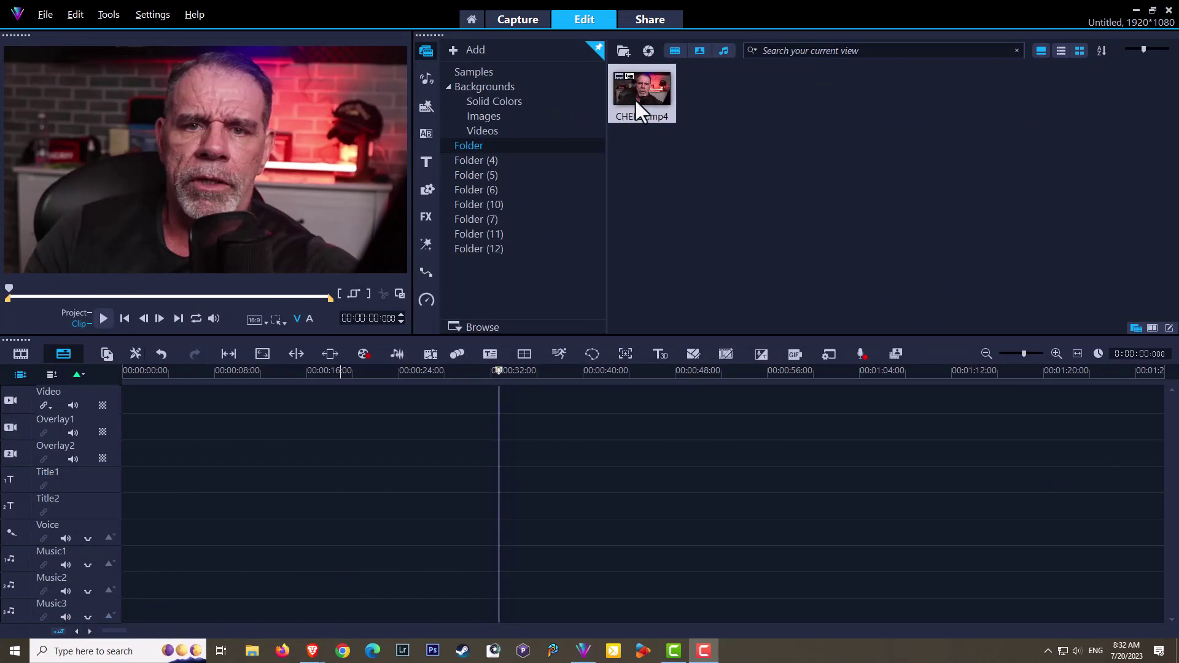
- Drag CHEESE.mp4 onto the Video track and choose Multi-trim Video from its right-click menu
drag(635, 98, 392, 407)
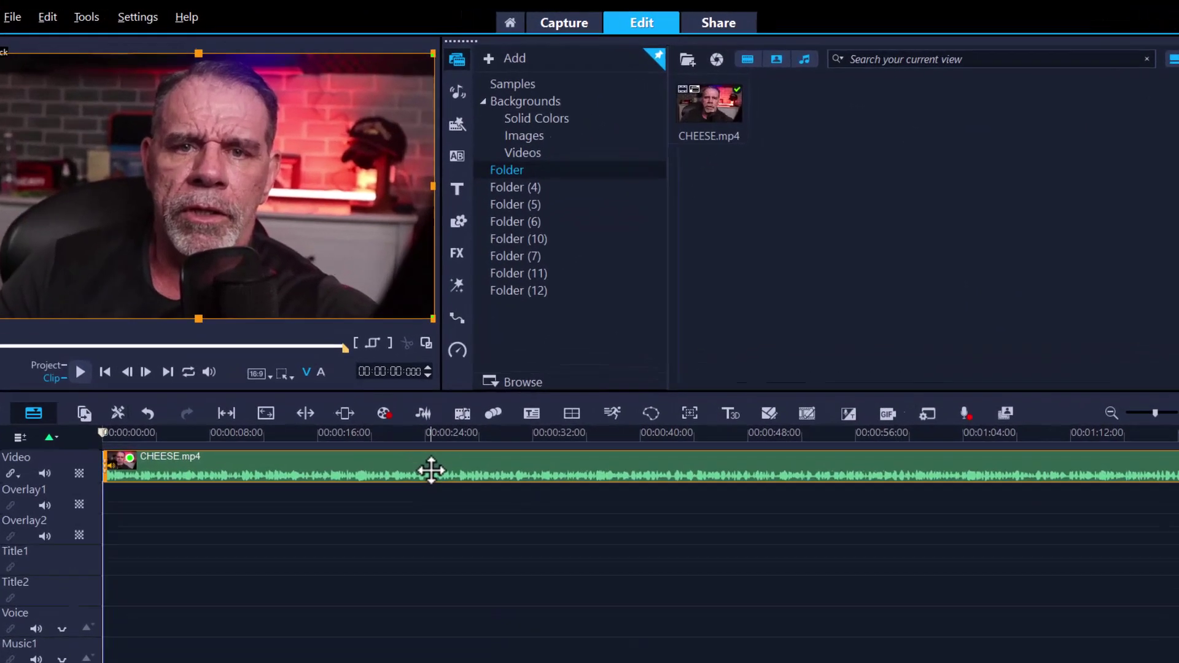
right_click(403, 403)
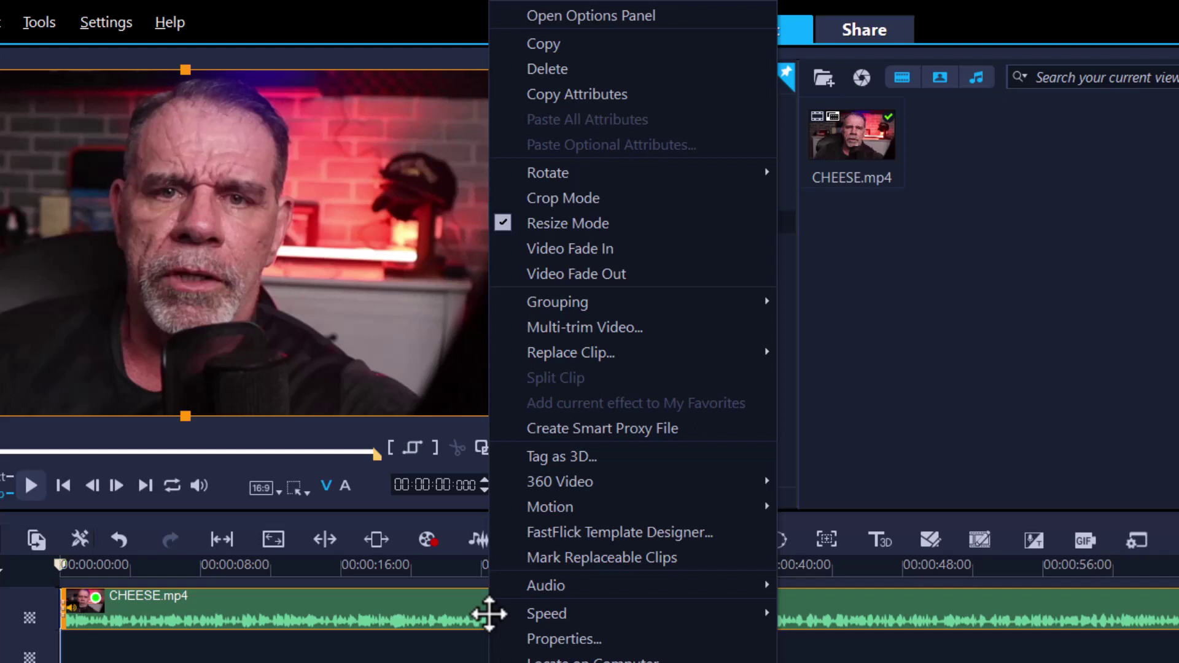
click(629, 341)
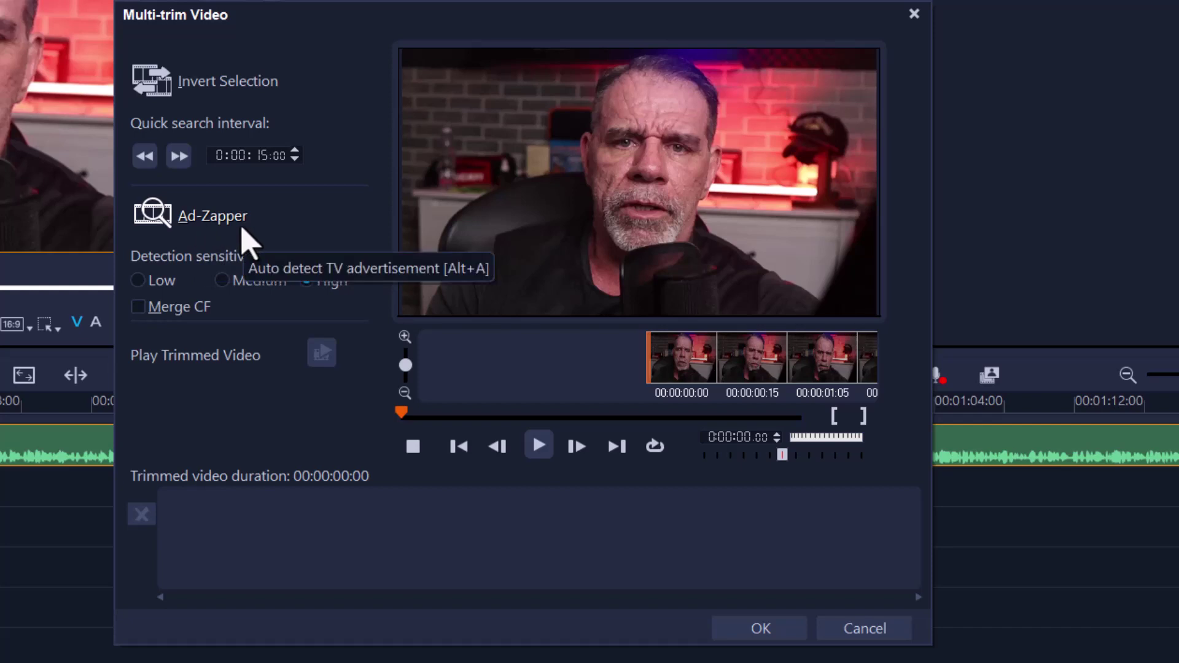
- Play the clip, close the first kept segment, and start a second one, pausing at 11.23
click(540, 453)
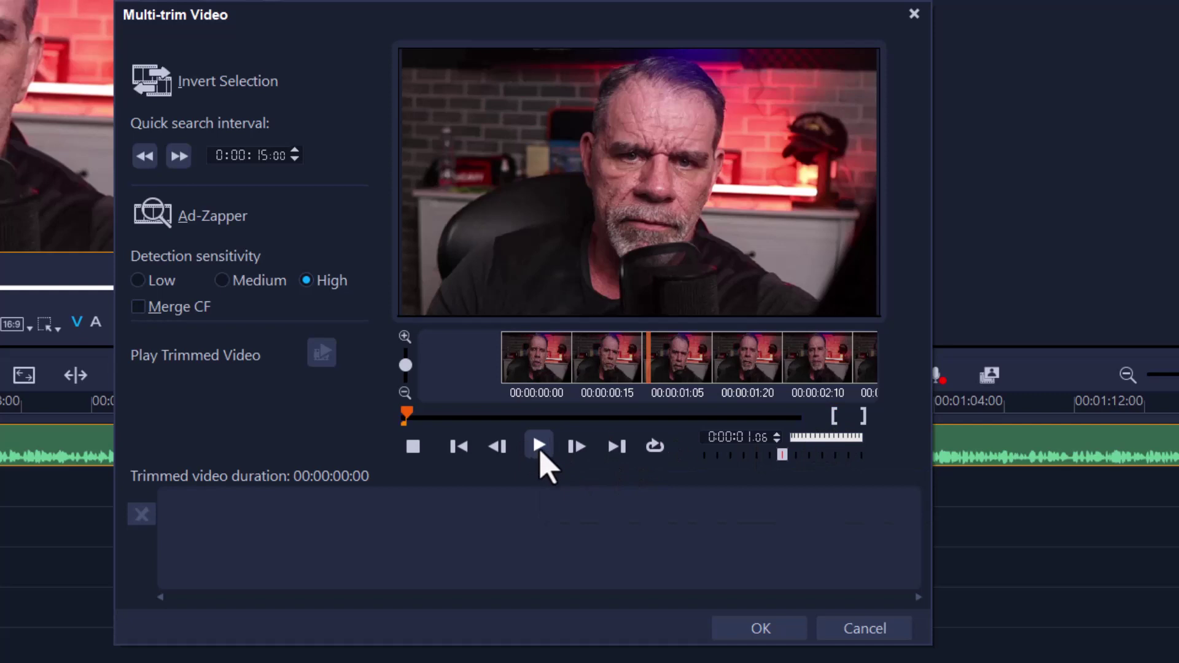
click(540, 447)
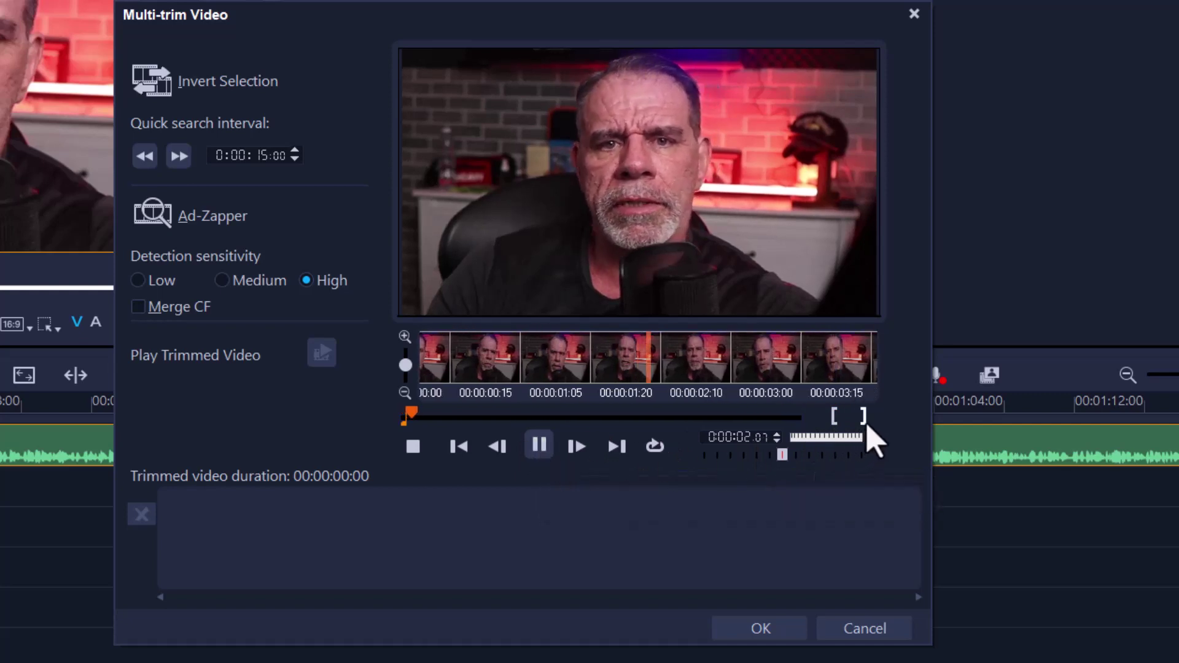
click(867, 425)
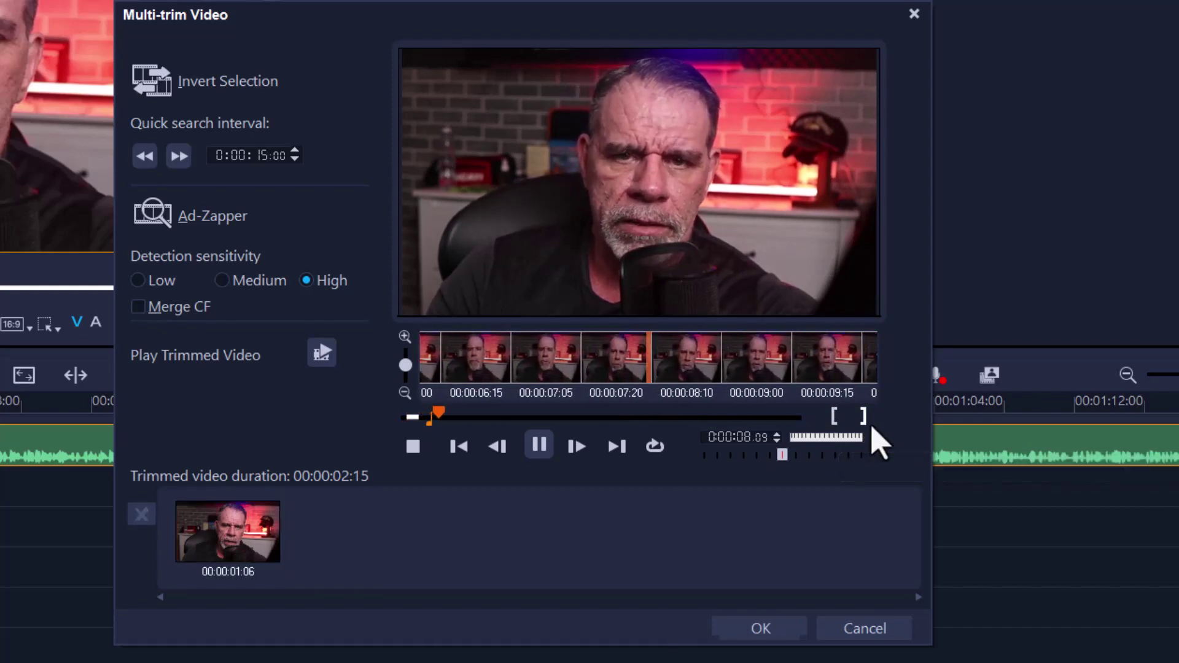
click(868, 426)
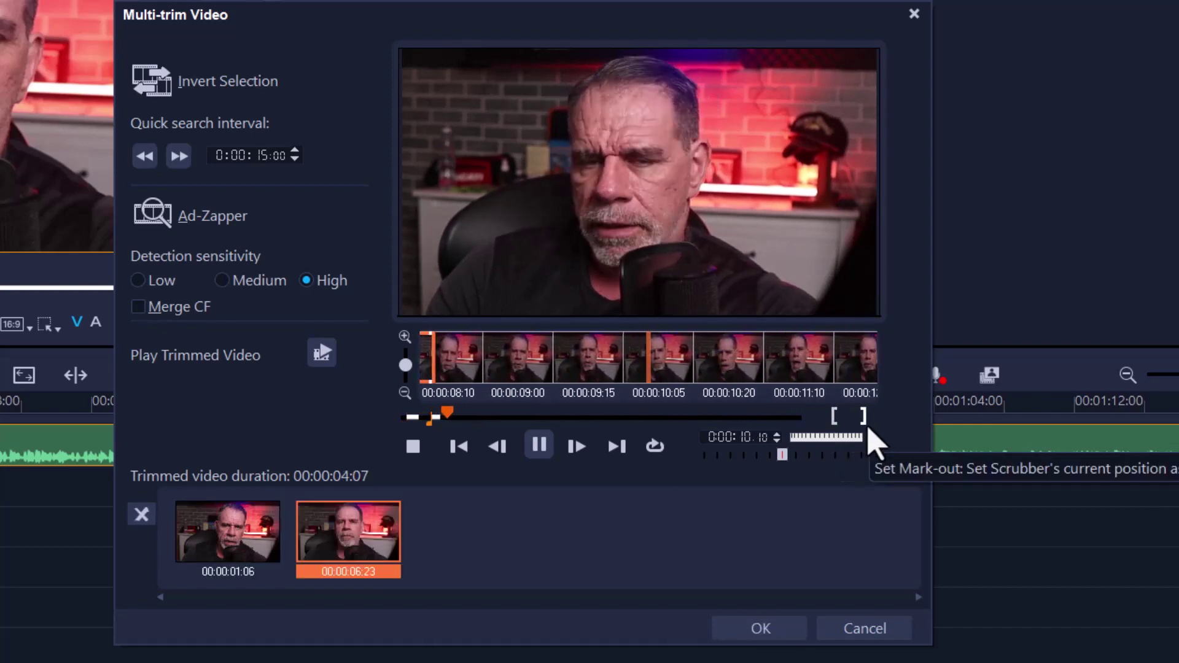
click(540, 446)
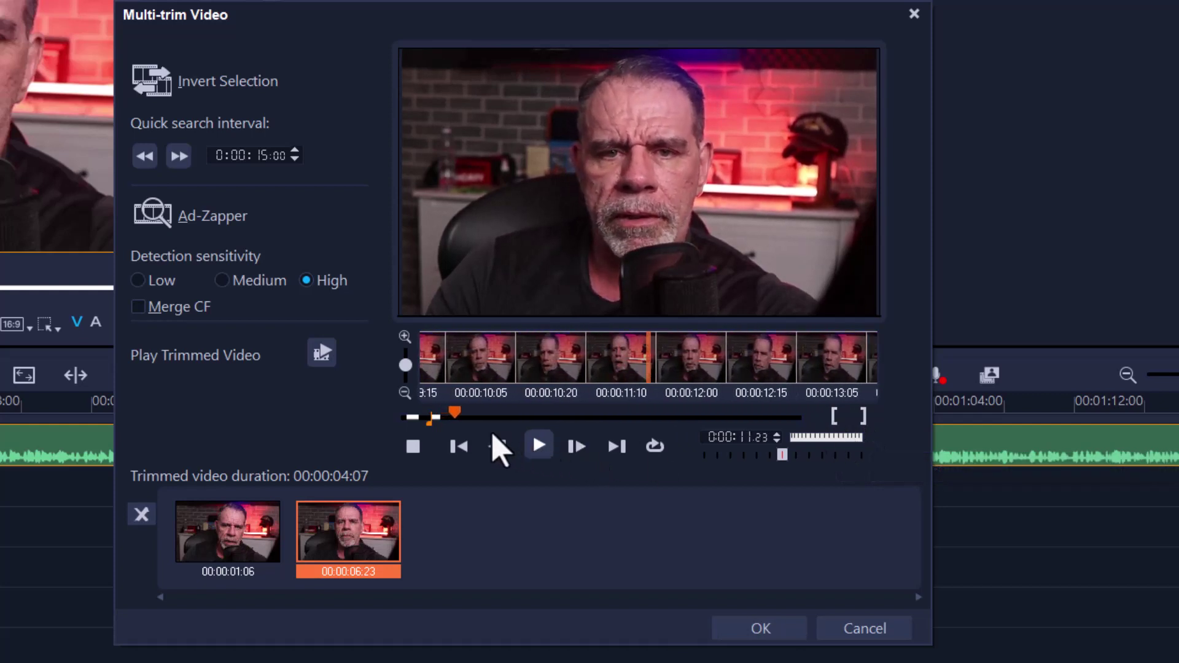
- Add a third kept segment from 13.13 to 15.09 and apply the trims as three timeline clips
drag(455, 414, 462, 415)
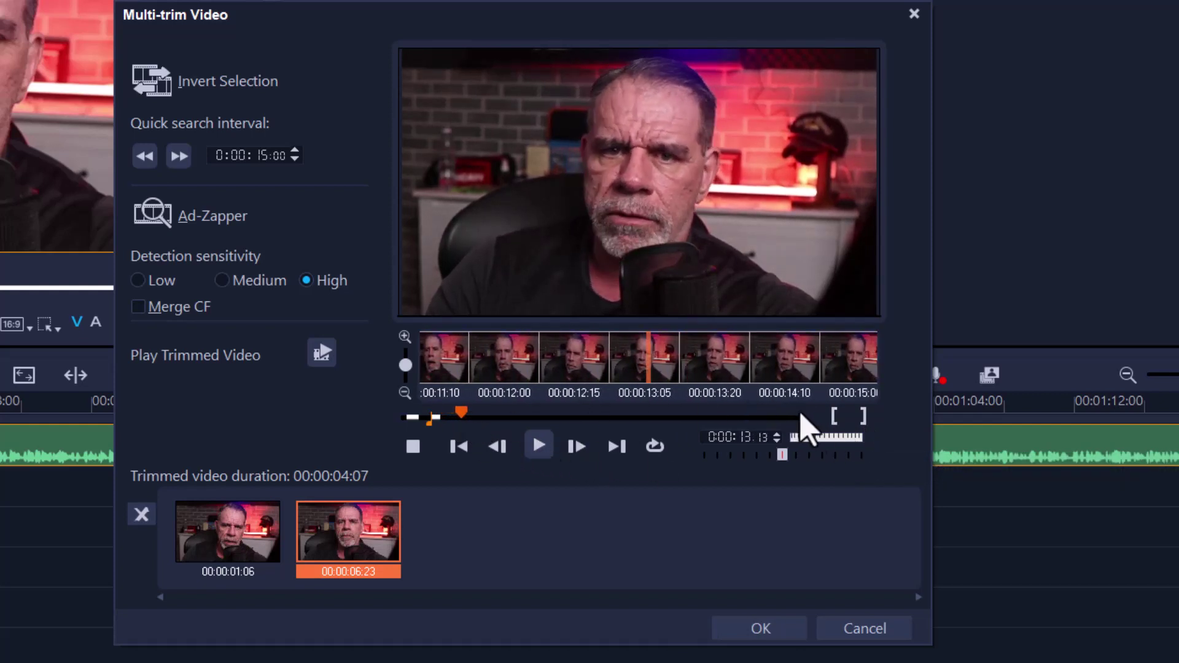
click(830, 434)
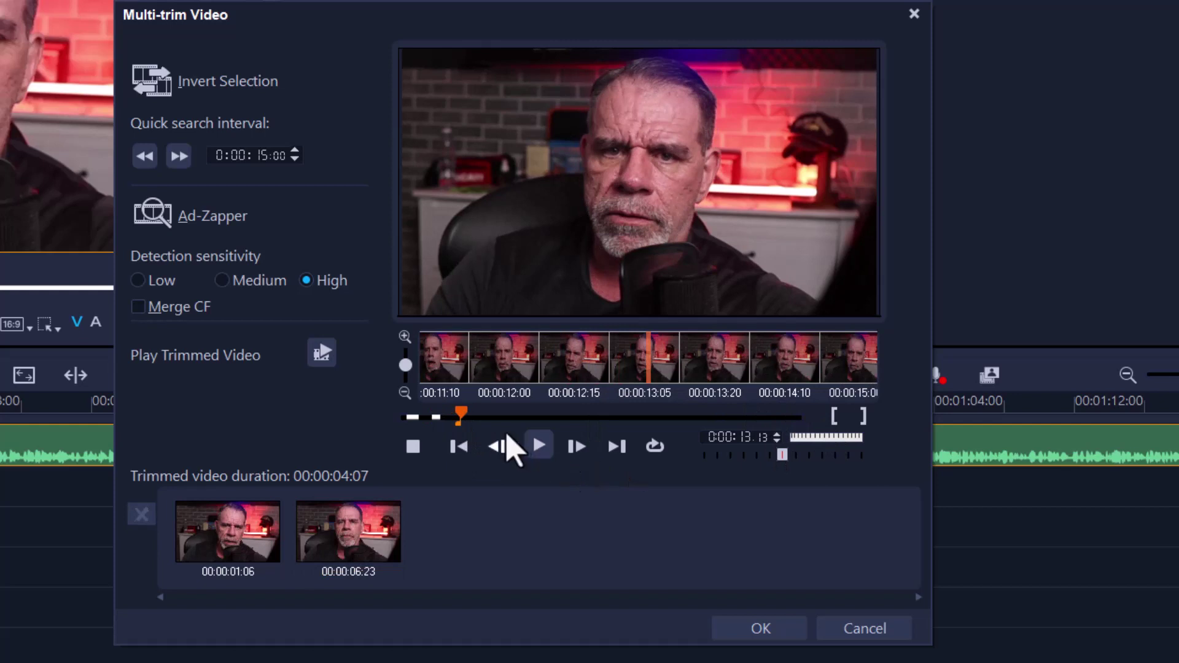
drag(468, 417, 473, 417)
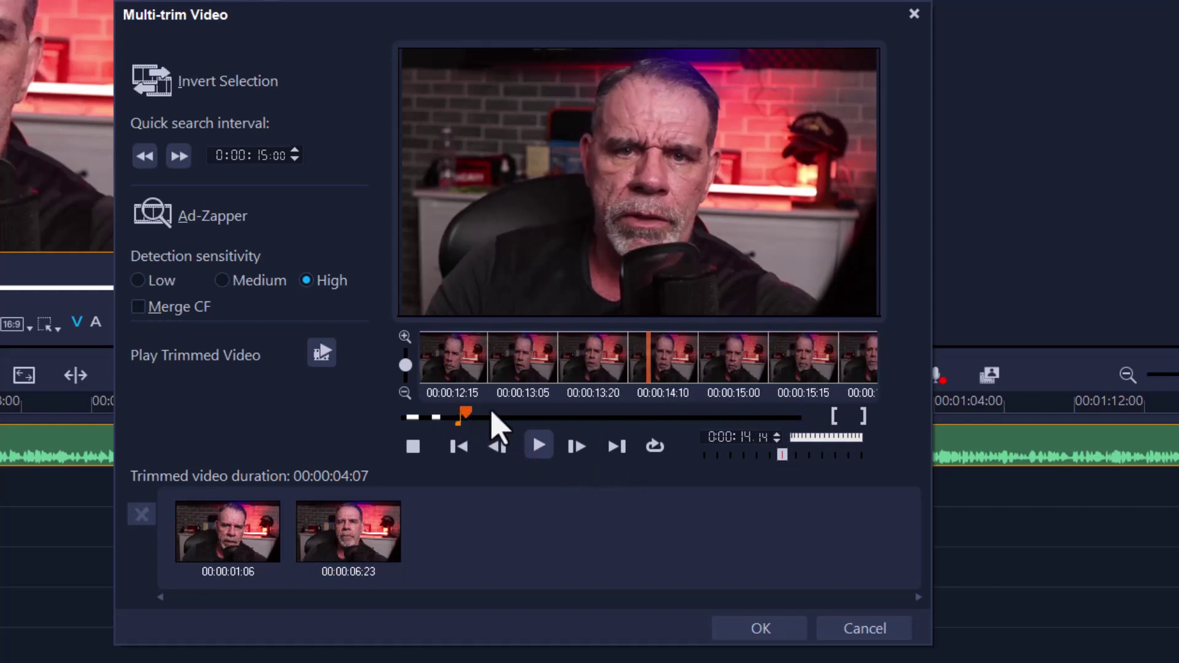
click(864, 417)
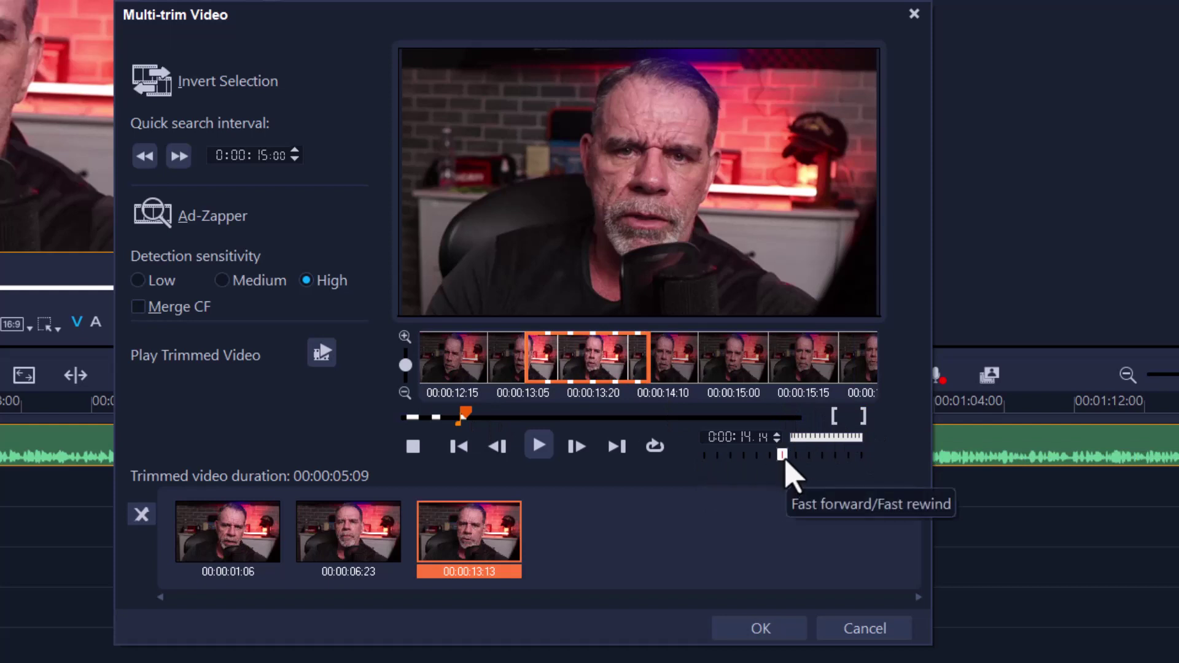
drag(786, 464, 798, 466)
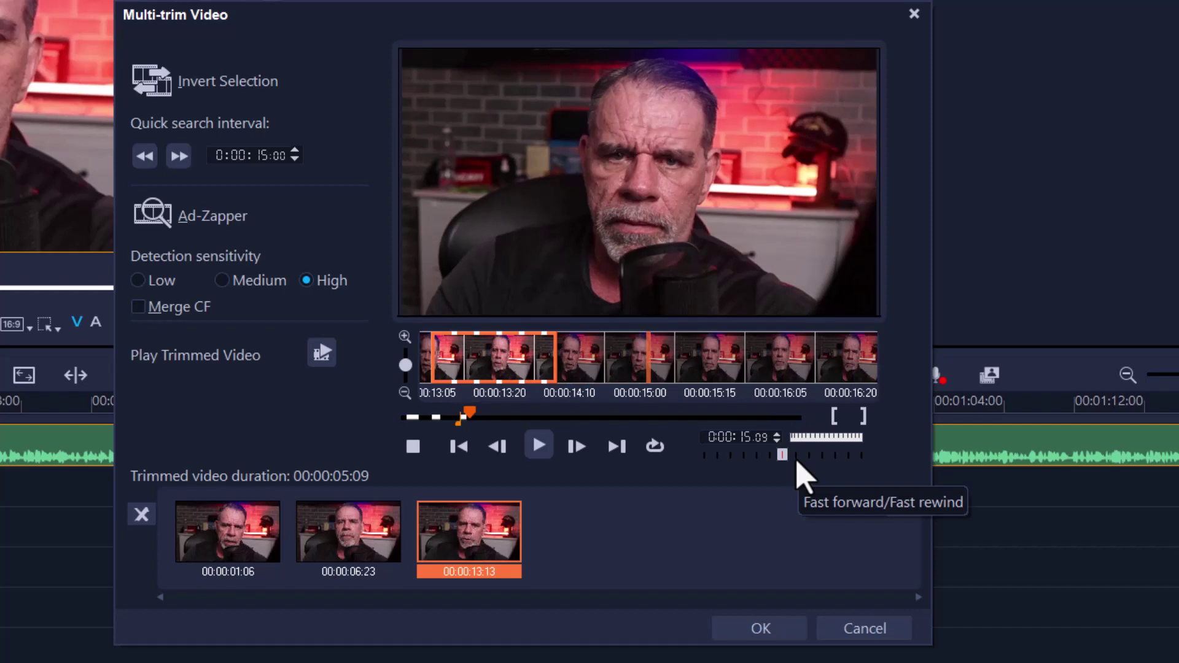
click(865, 419)
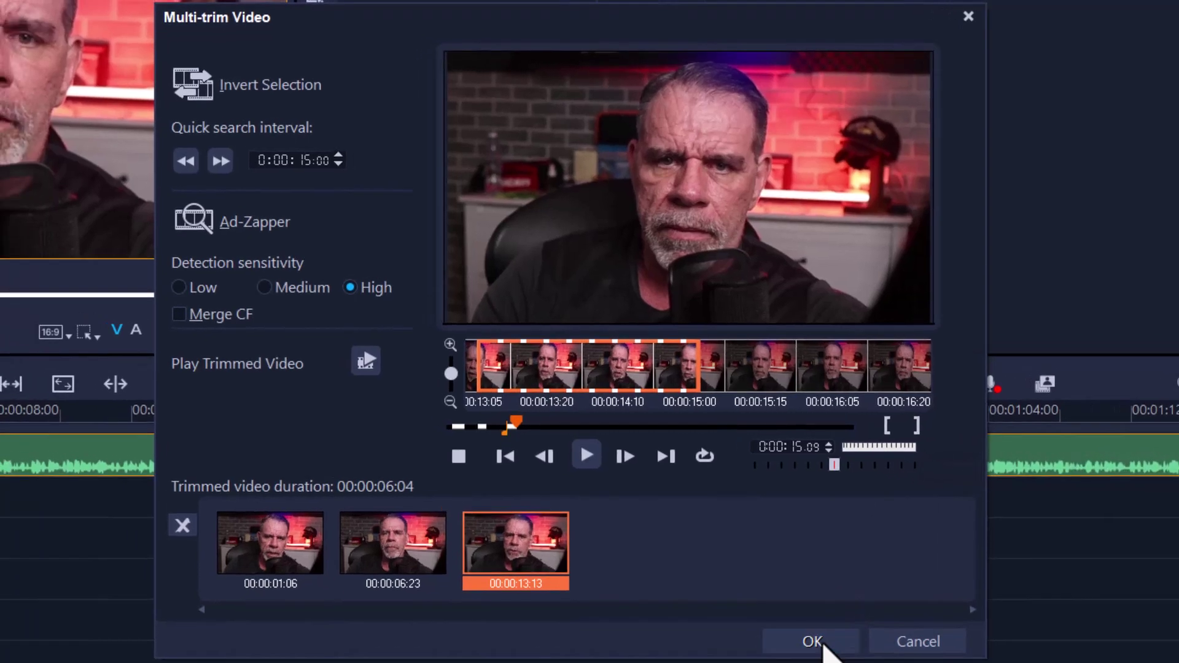
click(771, 632)
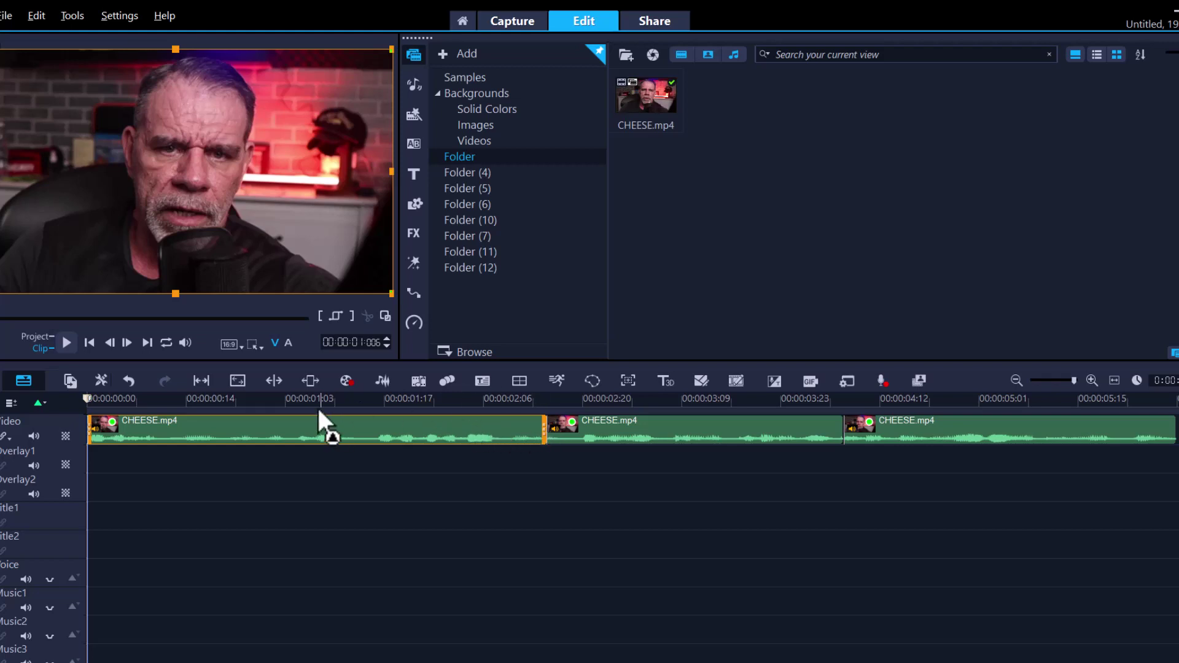
click(236, 399)
drag(219, 403, 126, 405)
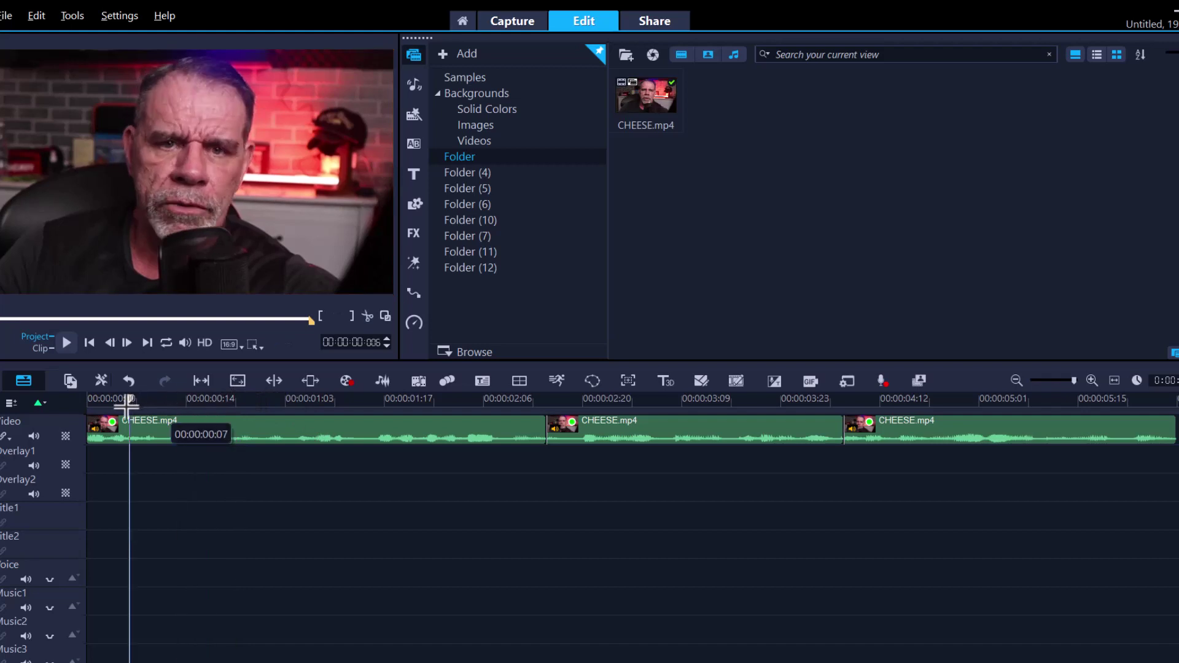